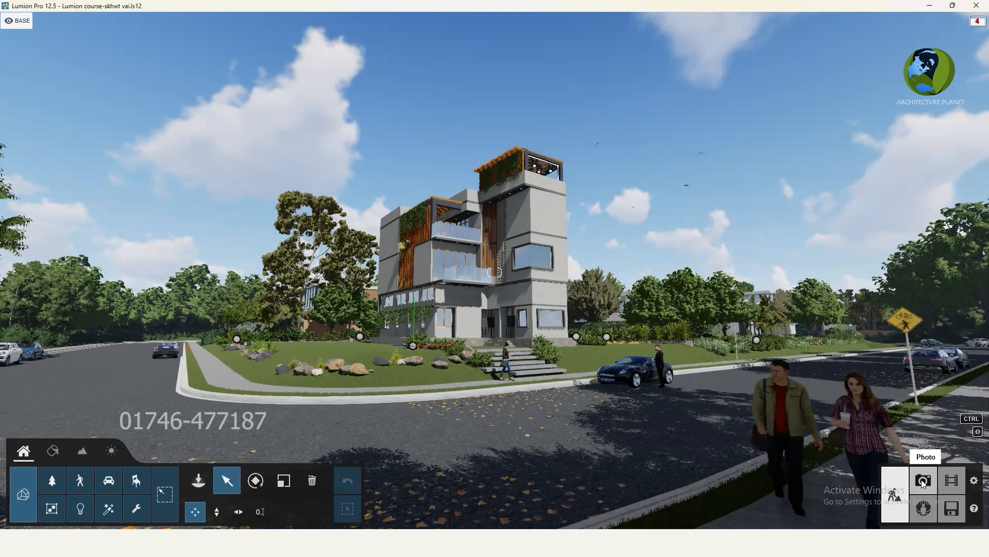
Switch to photo mode, select photo 5 and update its preview.
left_click(926, 481)
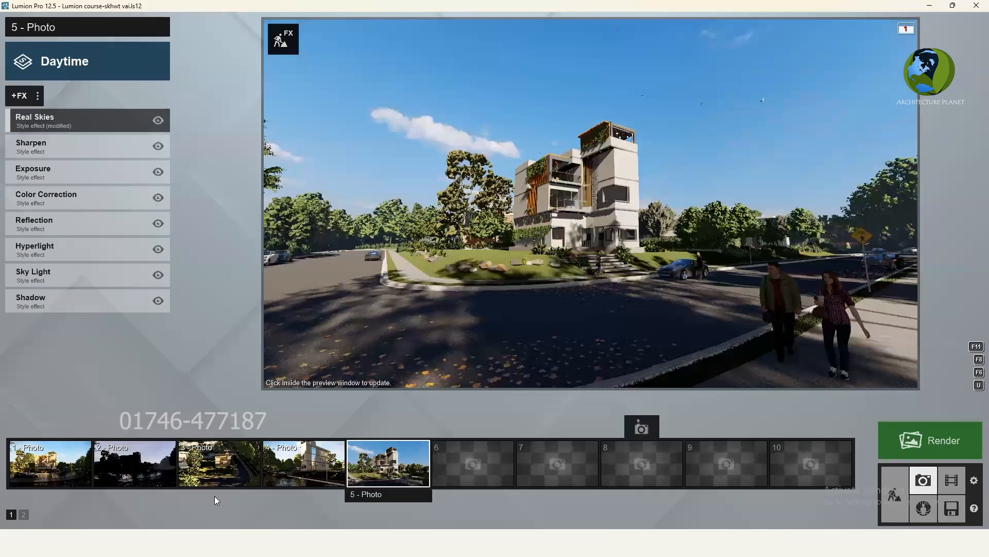
left_click(403, 467)
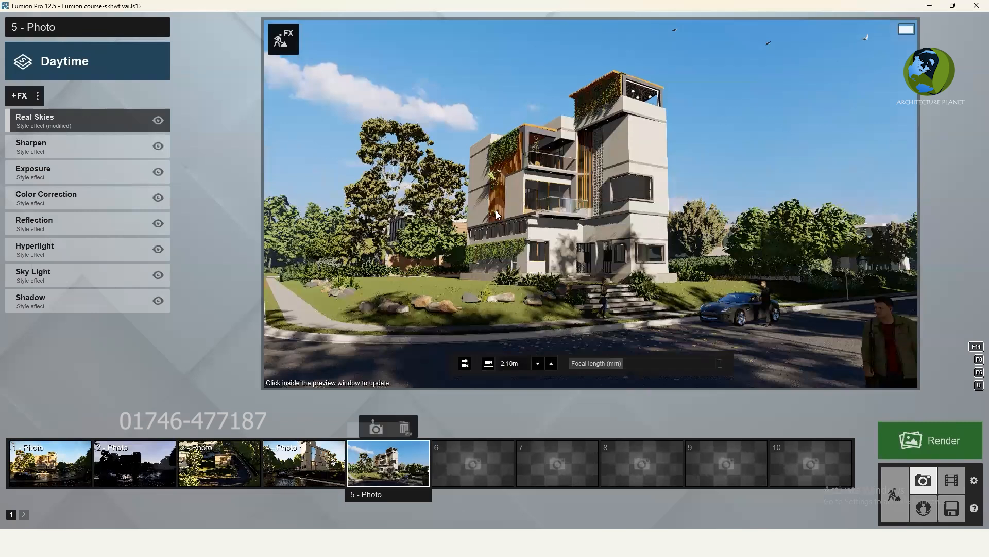
left_click(462, 285)
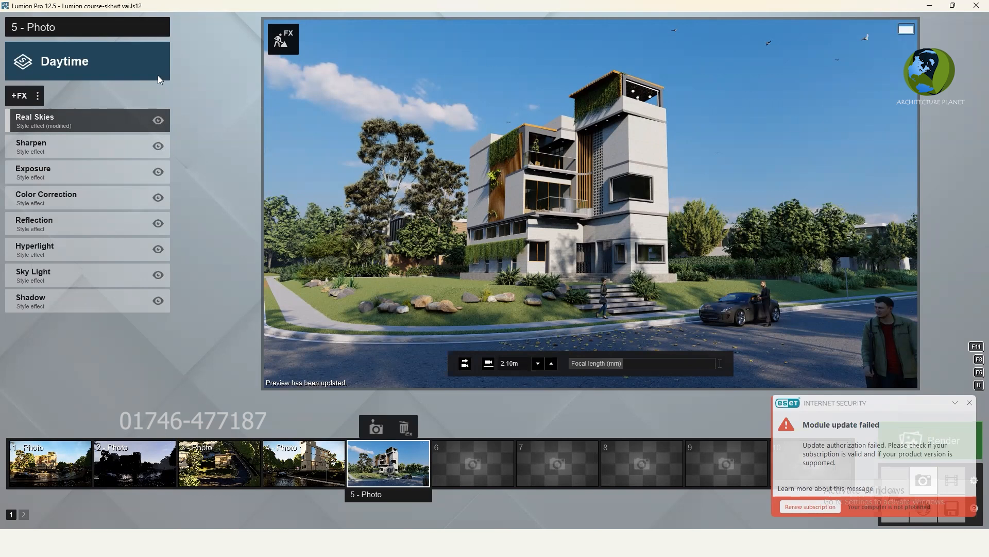
Try the Cloudy 1 and Cloudy 2 skies in photo 5's Real Skies effect, then apply a Cloudy sky with scattered white clouds.
left_click(75, 118)
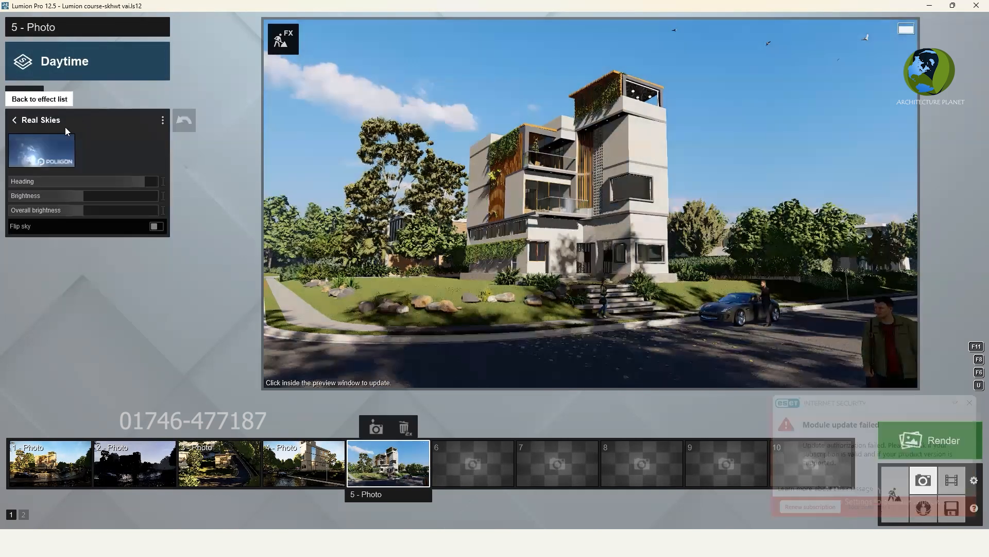
left_click(37, 141)
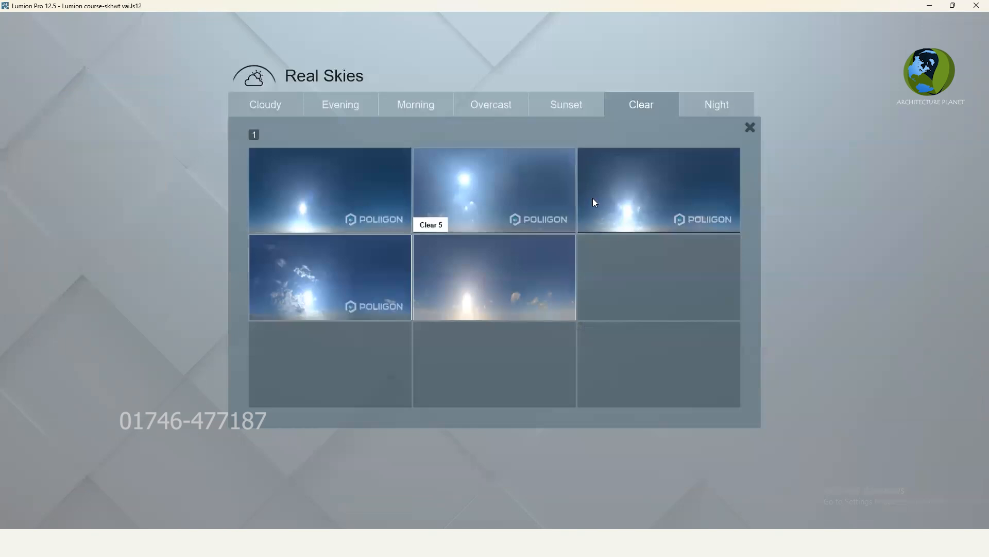
left_click(280, 111)
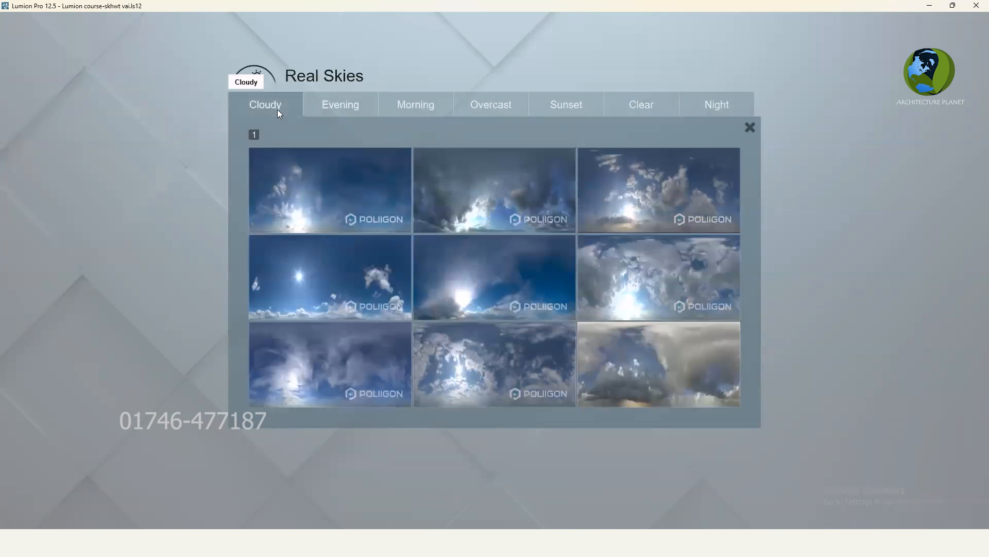
left_click(319, 165)
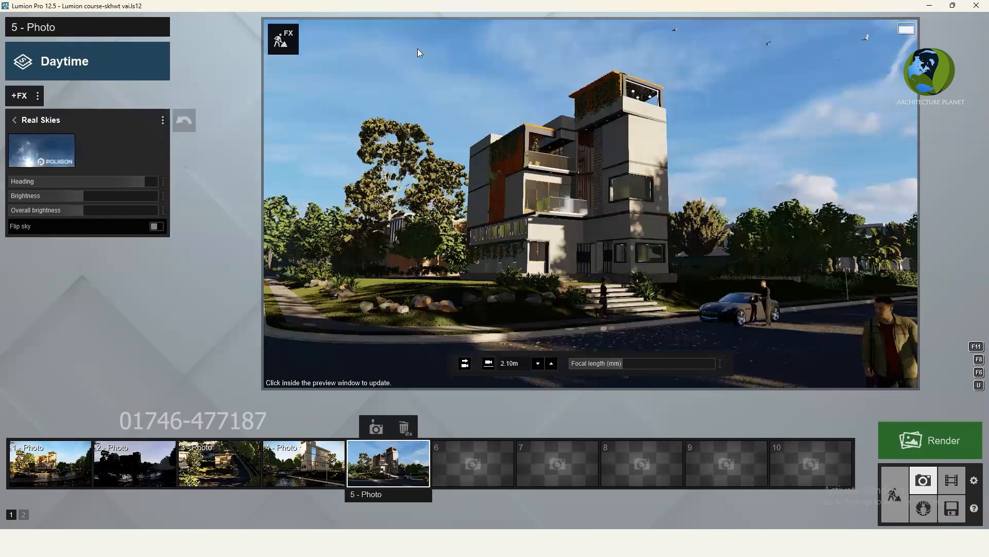
left_click(57, 142)
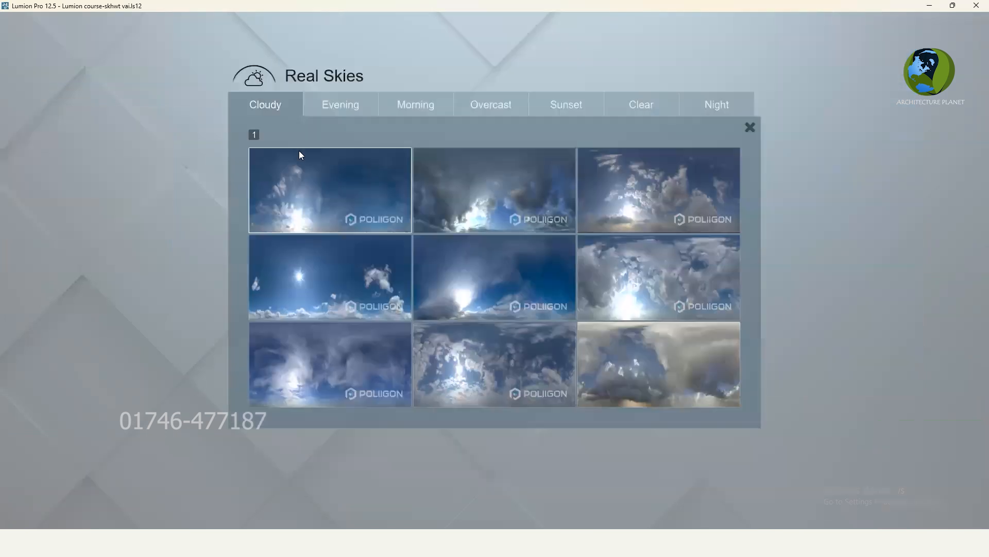
left_click(431, 175)
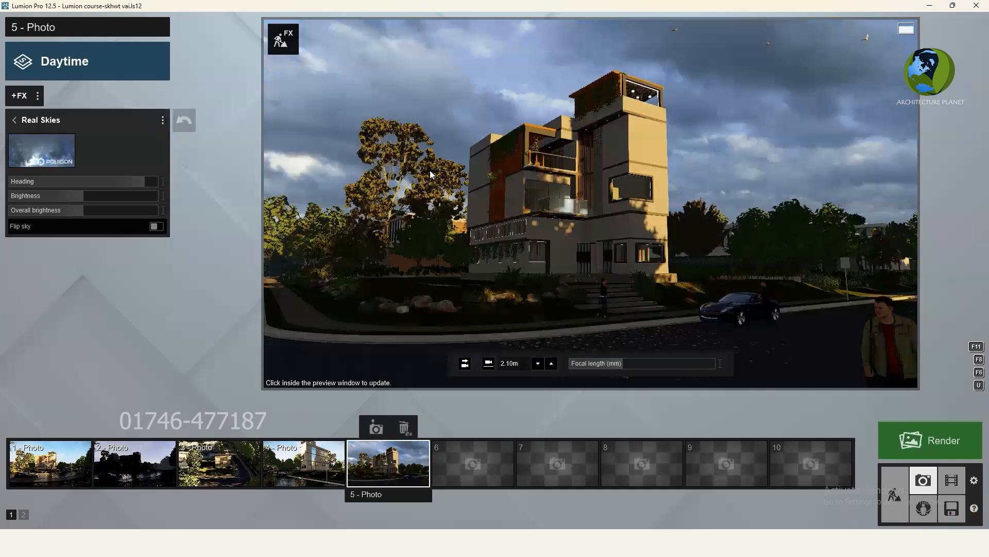
left_click(76, 140)
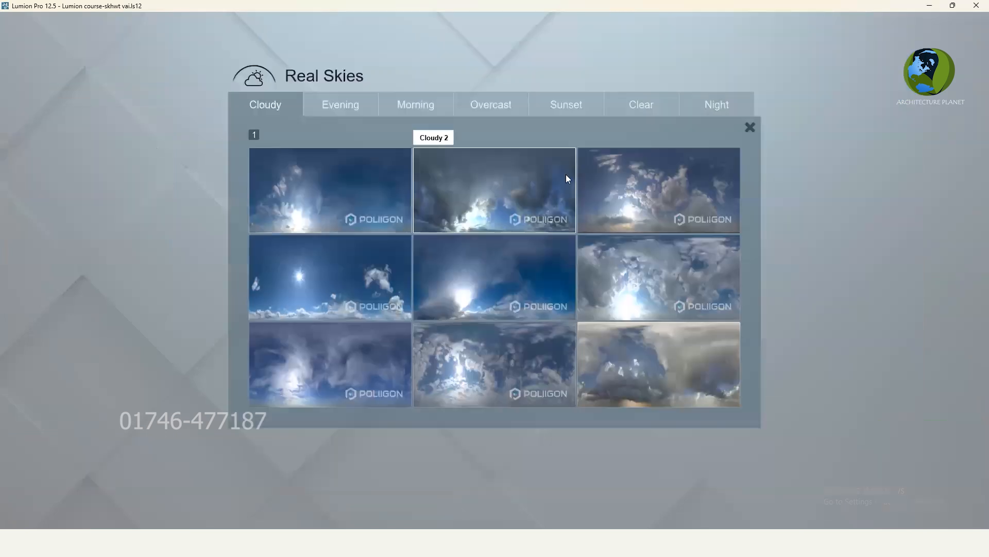
left_click(772, 154)
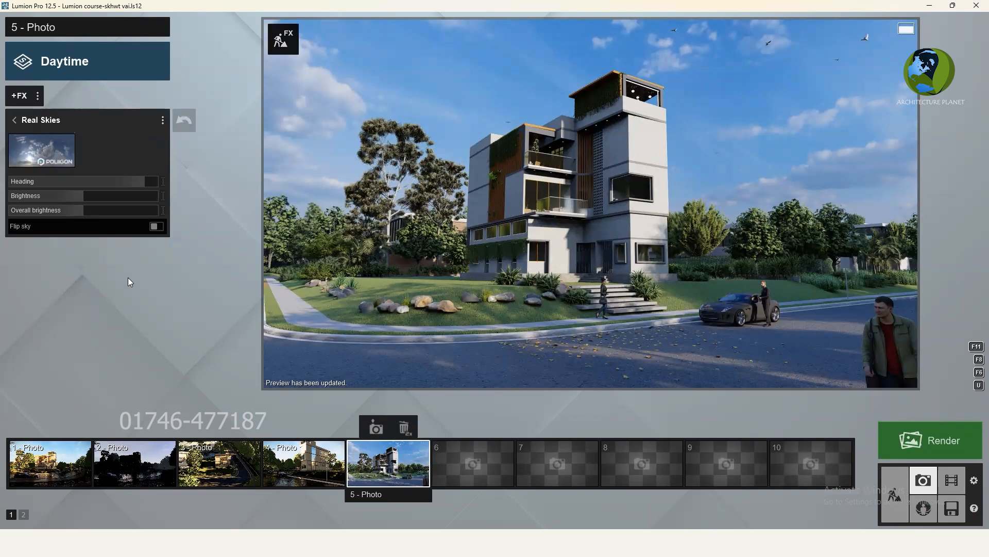
Look through the Evening, Morning, Overcast, Sunset, Clear and Night presets of Real Skies, and leave the sky library without choosing one.
left_click(49, 145)
left_click(350, 104)
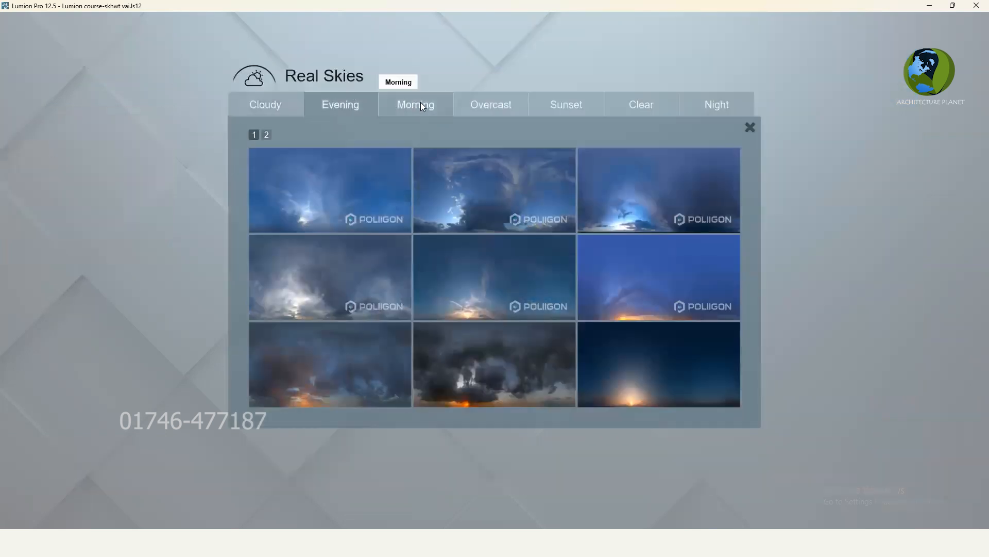
left_click(421, 103)
left_click(500, 105)
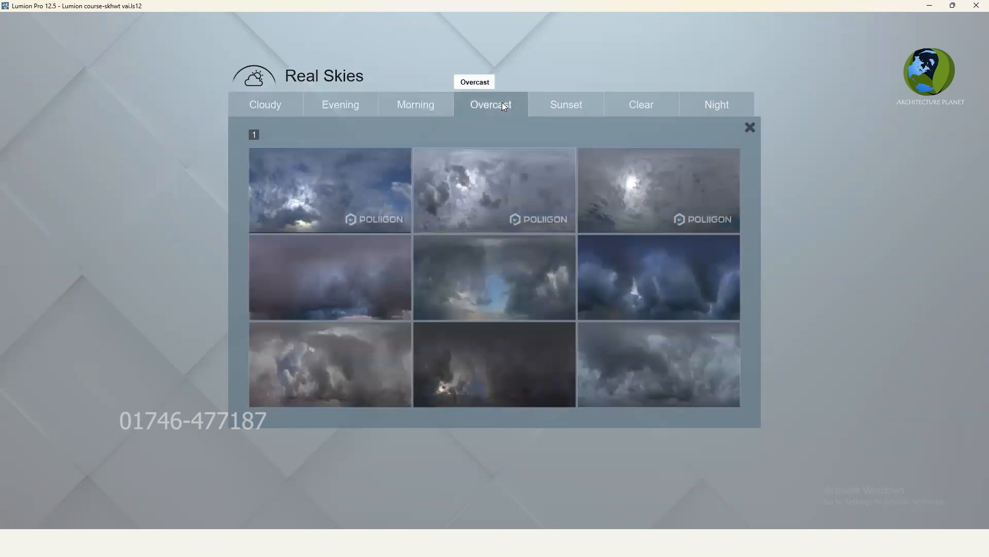
left_click(580, 108)
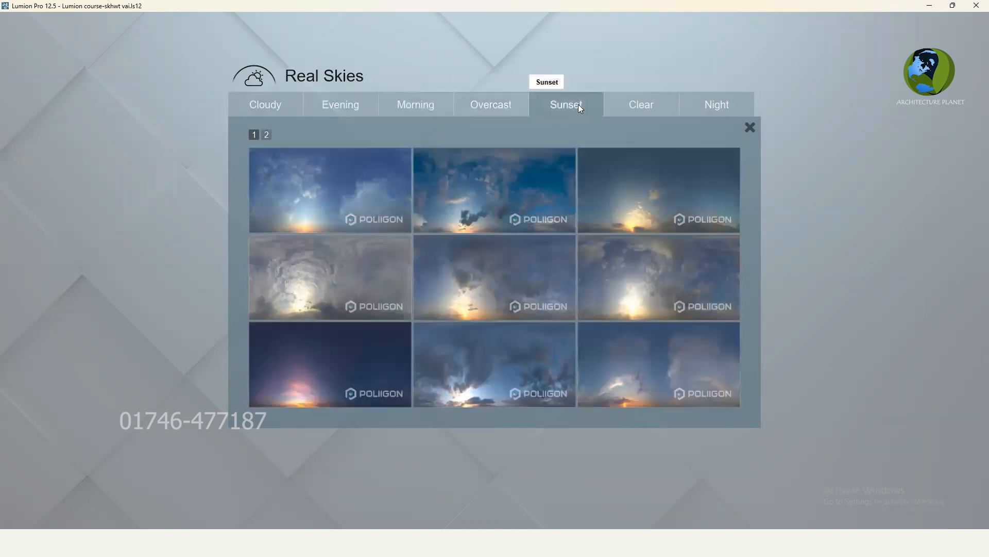
left_click(661, 108)
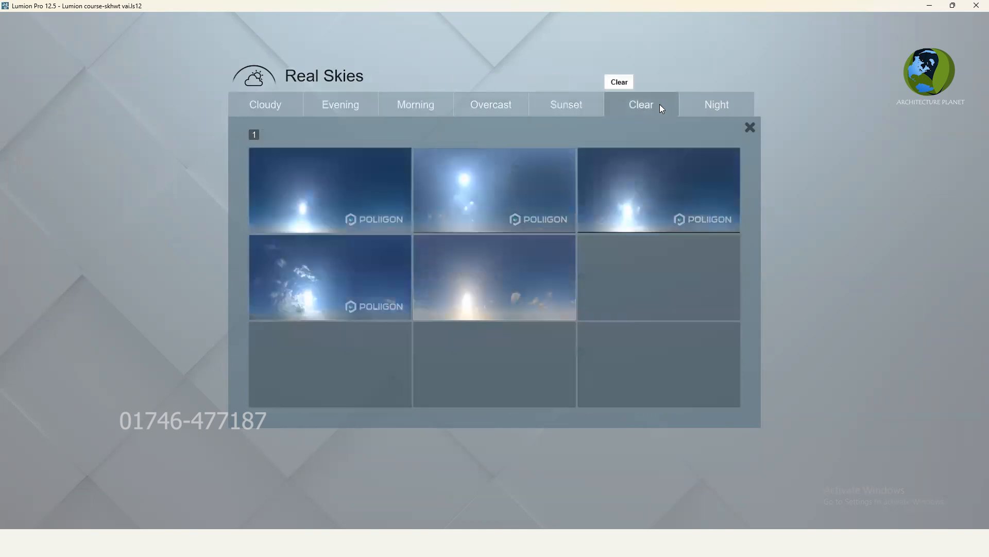
left_click(697, 107)
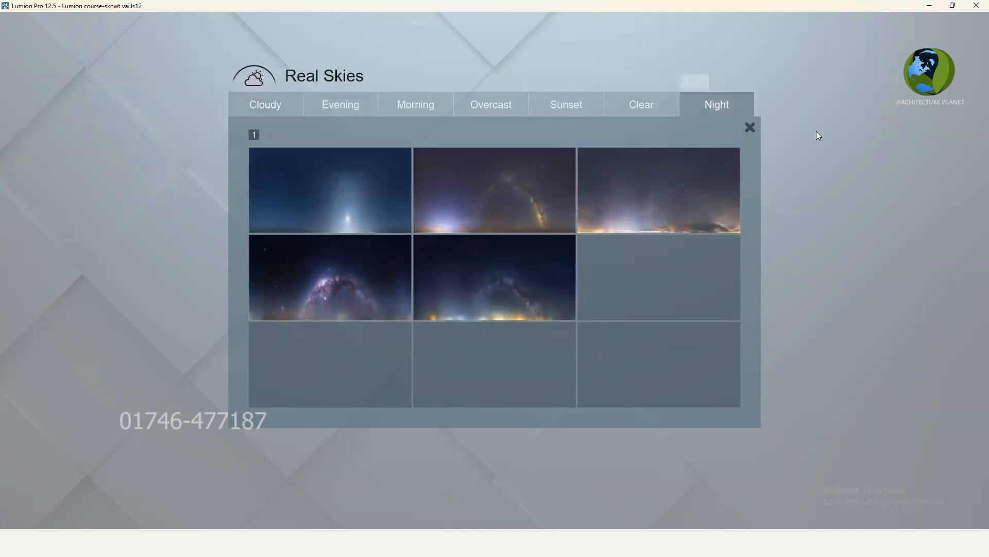
left_click(753, 129)
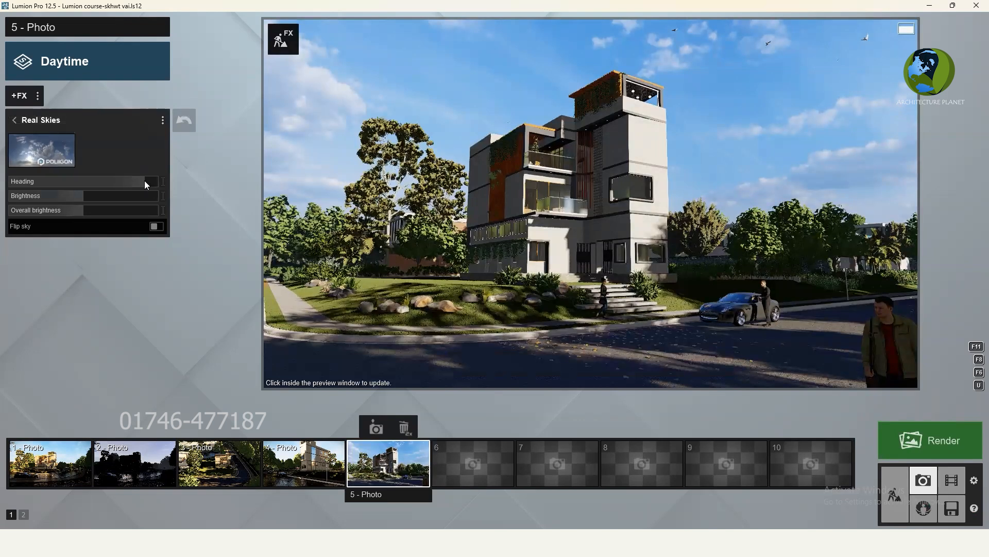
Rotate the Real Skies heading to -180.0° and update the photo preview.
mouse_move(144, 184)
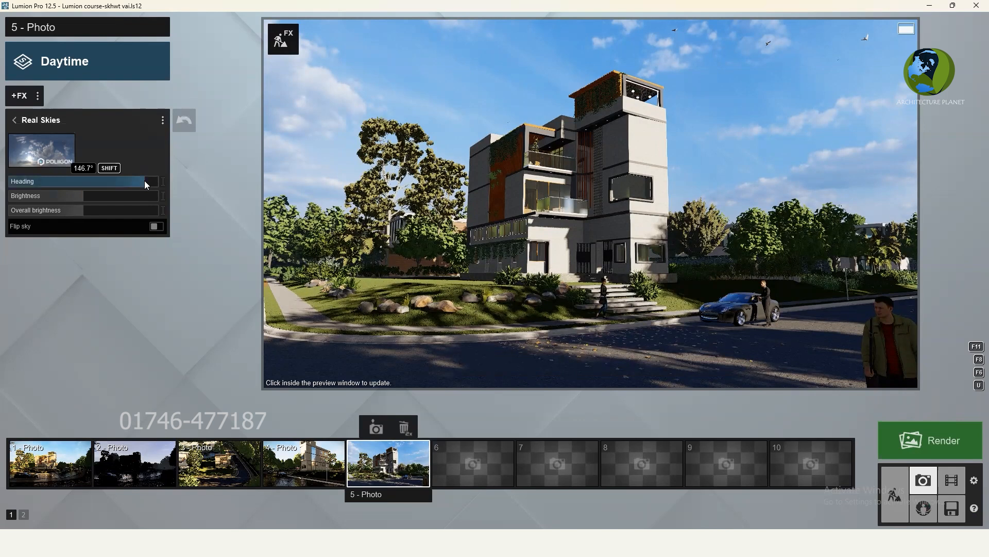
left_click_drag(144, 182, 11, 180)
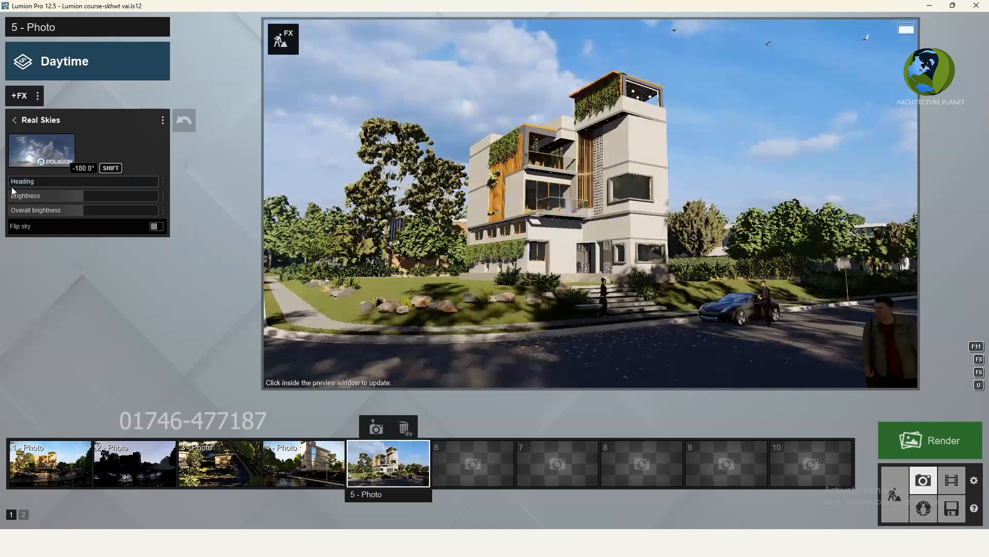
left_click_drag(19, 181, 40, 166)
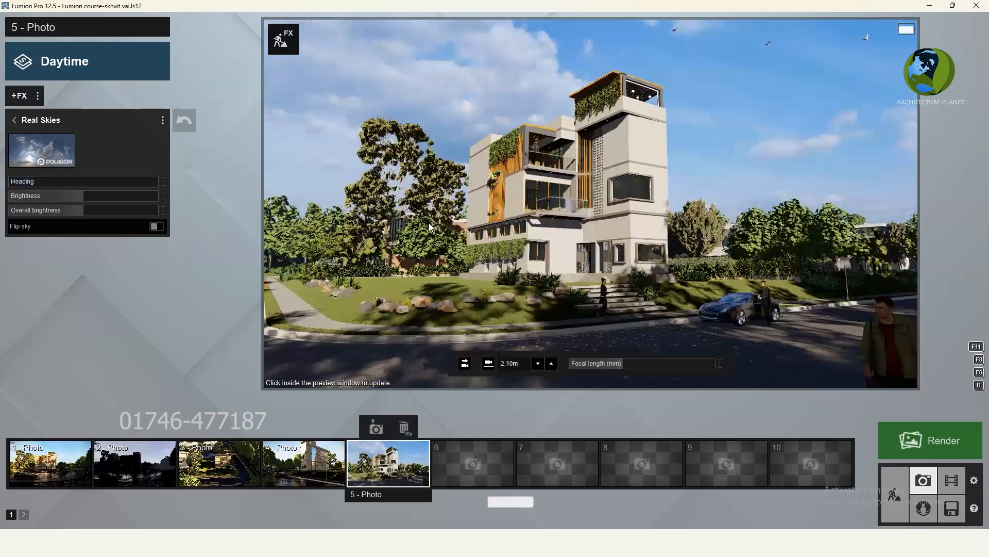
left_click(380, 301)
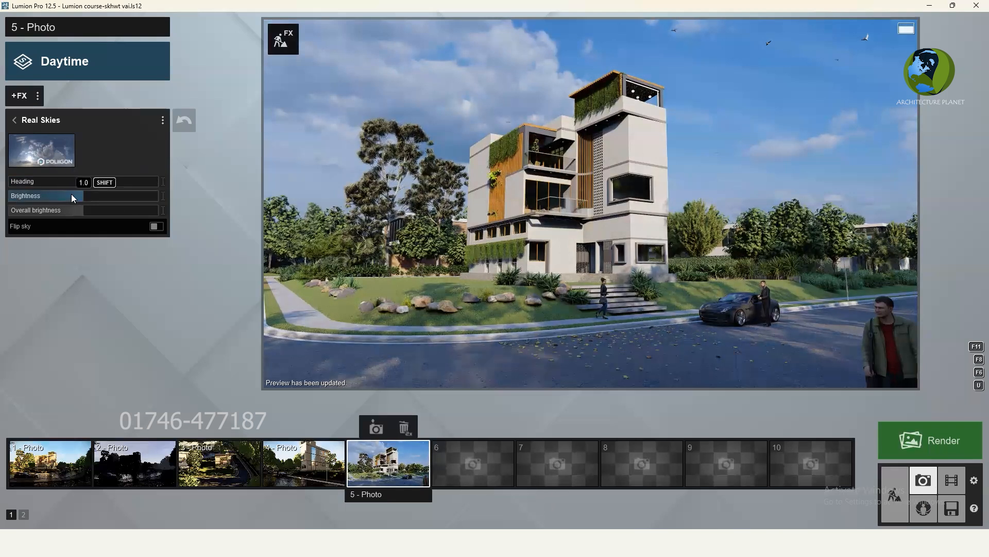
Raise the Real Skies Brightness to 1.4 and update the photo preview.
left_click(98, 197)
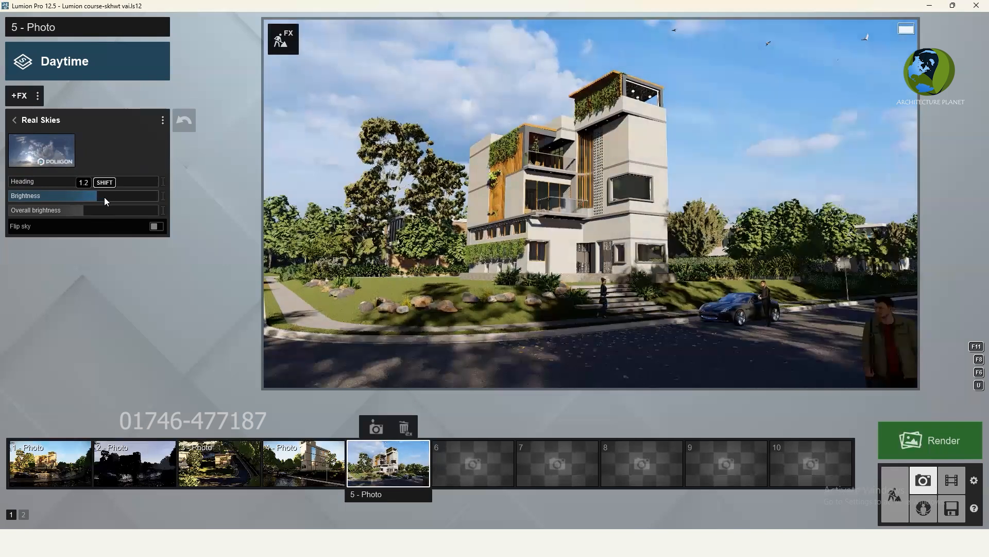
left_click_drag(105, 197, 109, 198)
left_click(112, 200)
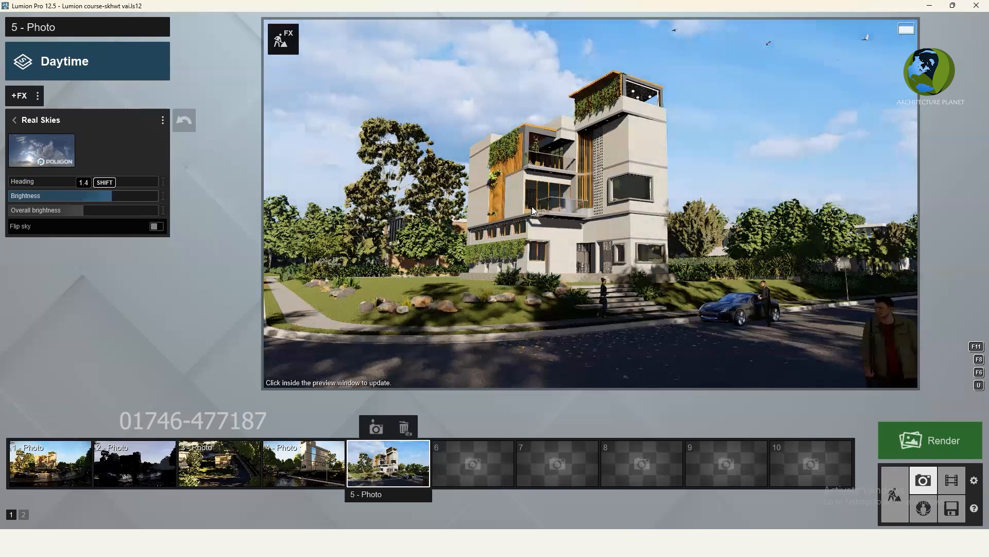
left_click(408, 264)
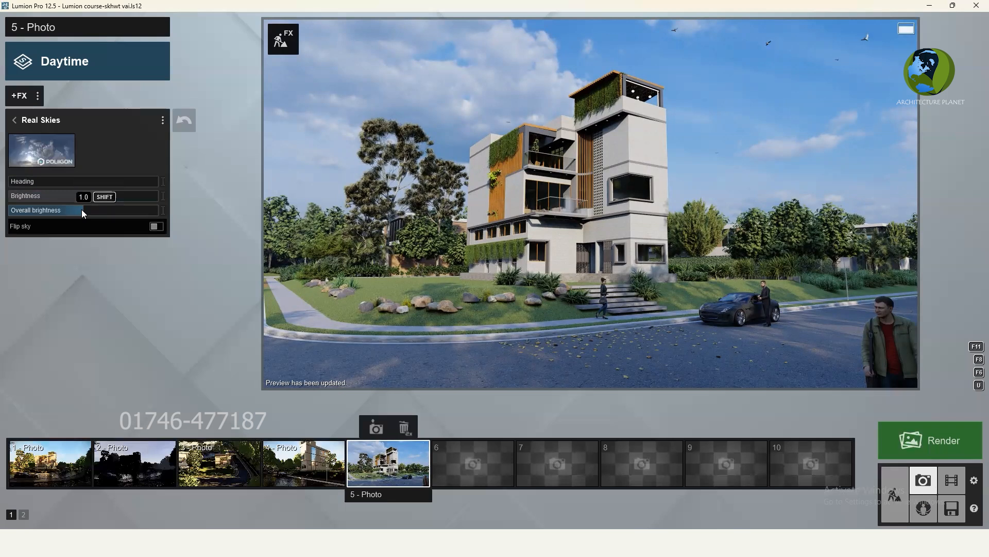
Test Overall brightness at 1.7 and Brightness at its minimum and maximum, returning both Real Skies settings to 1.0.
left_click_drag(149, 211, 198, 215)
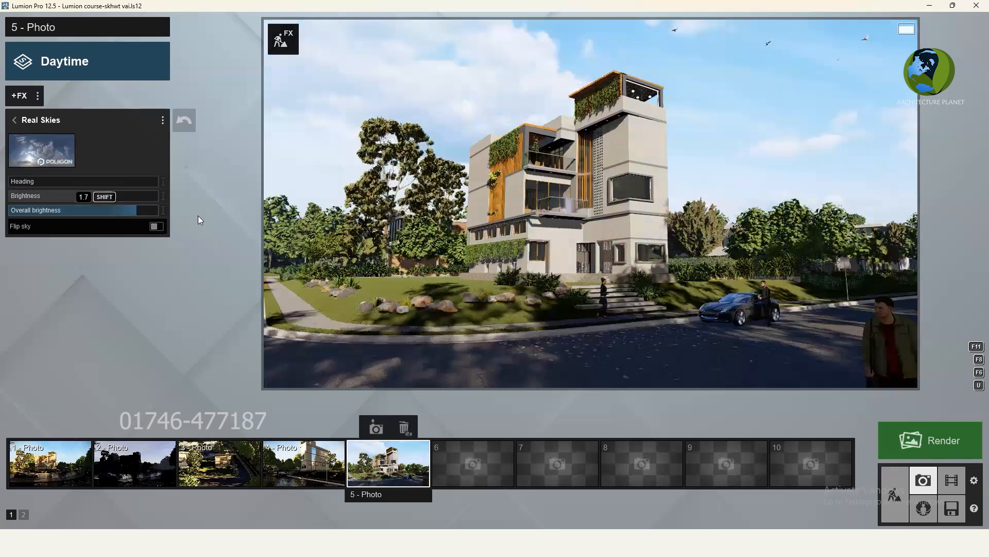
left_click_drag(0, 209, 84, 209)
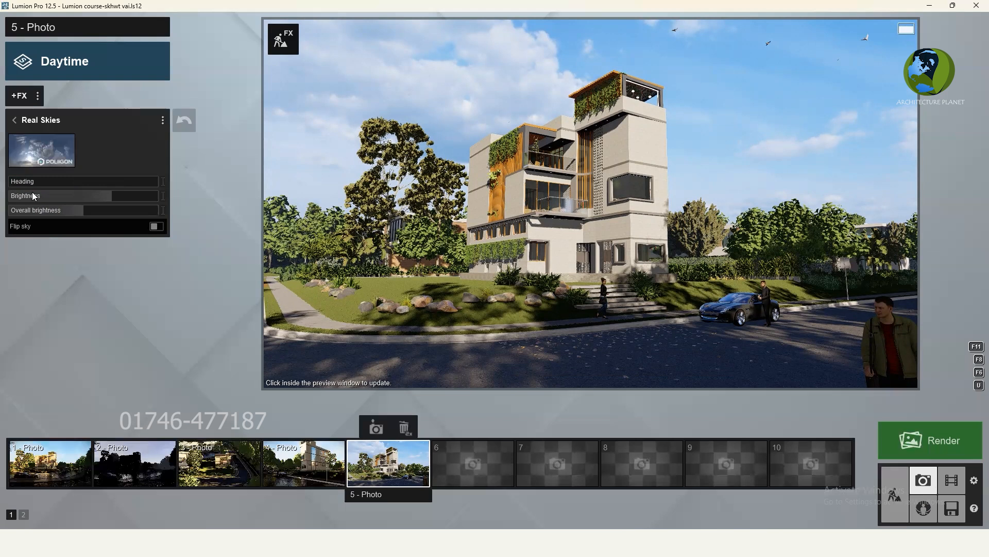
mouse_move(105, 196)
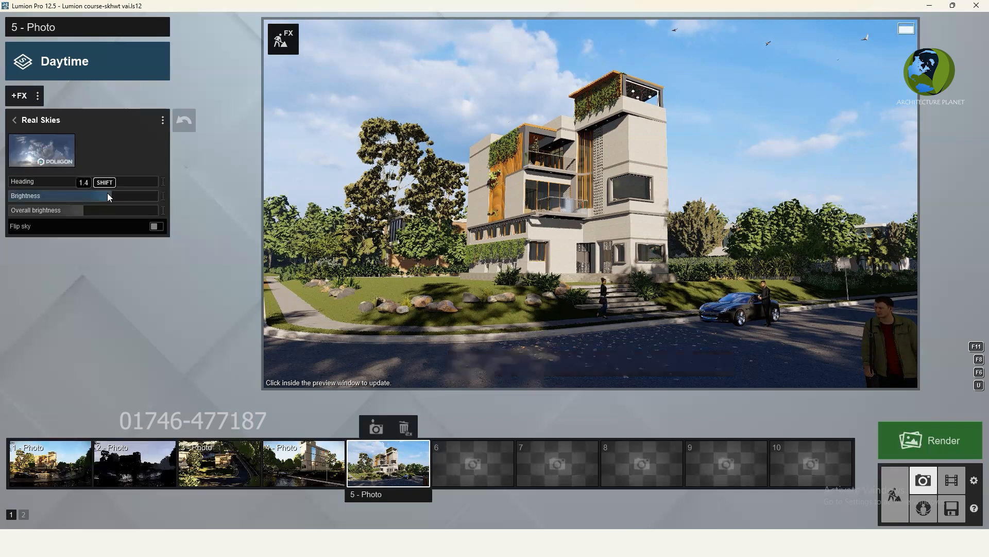
left_click_drag(143, 197, 194, 199)
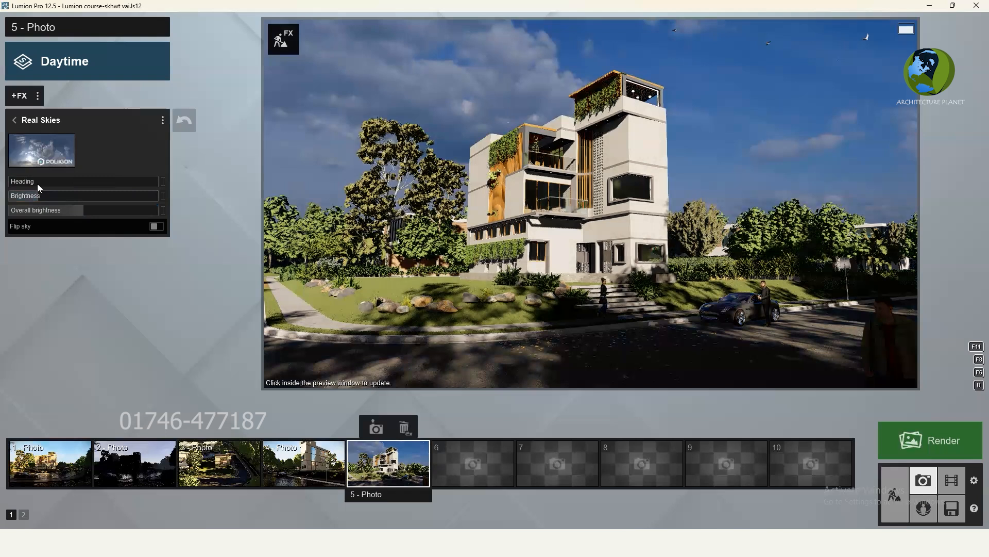
left_click_drag(96, 193, 166, 196)
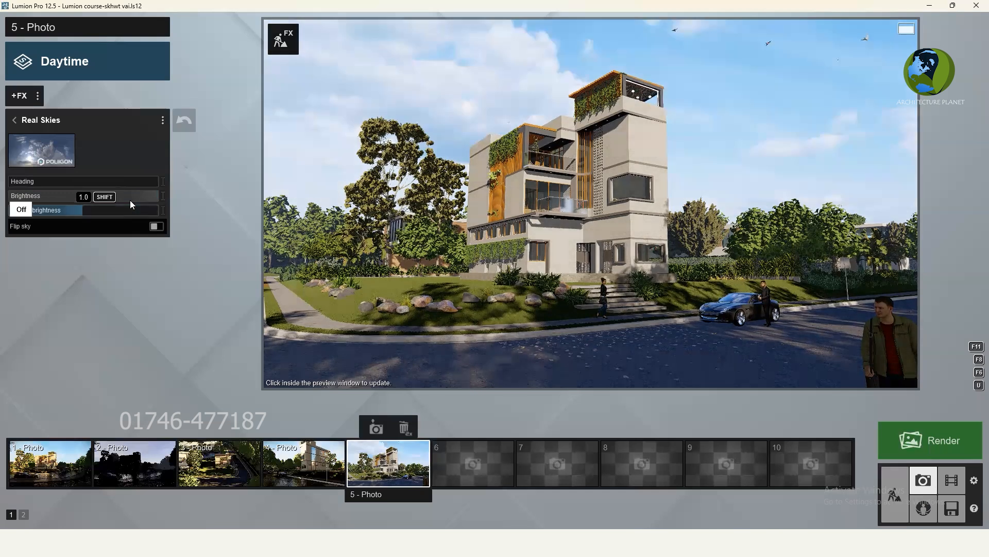
left_click(84, 198)
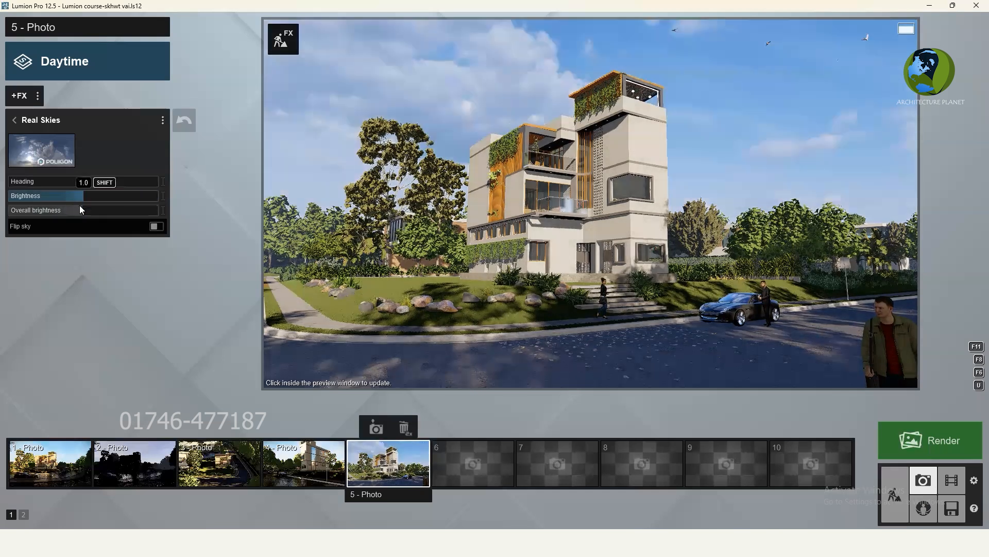
left_click(95, 210)
left_click_drag(61, 215, 88, 211)
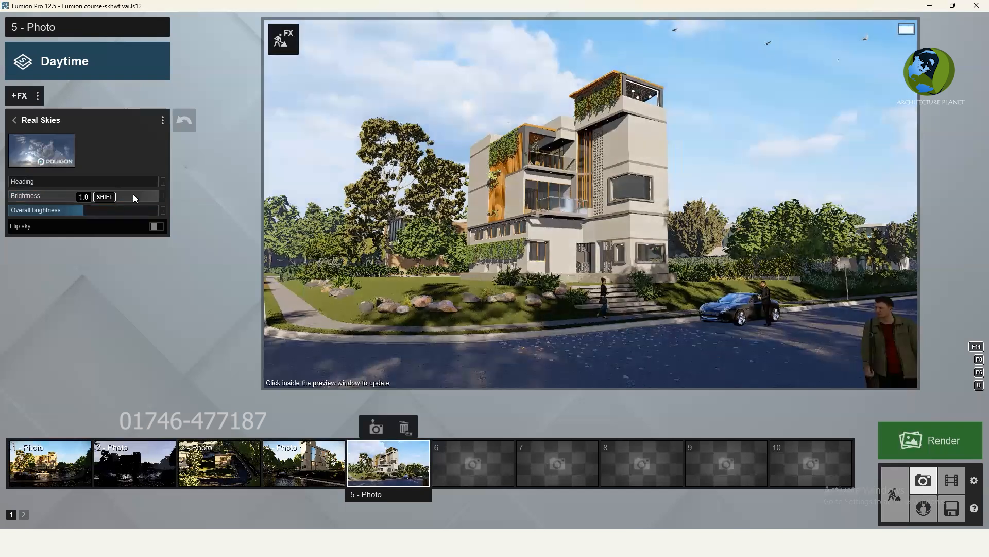
Try maximum Brightness and Overall brightness with an updated preview, then return them to about 1.4 and 1.0.
left_click_drag(96, 199, 174, 201)
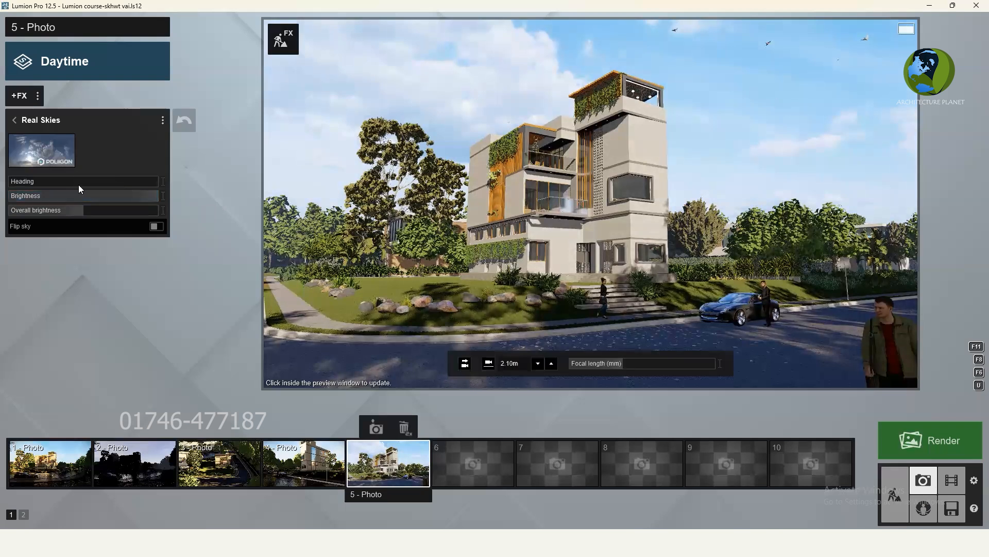
mouse_move(84, 211)
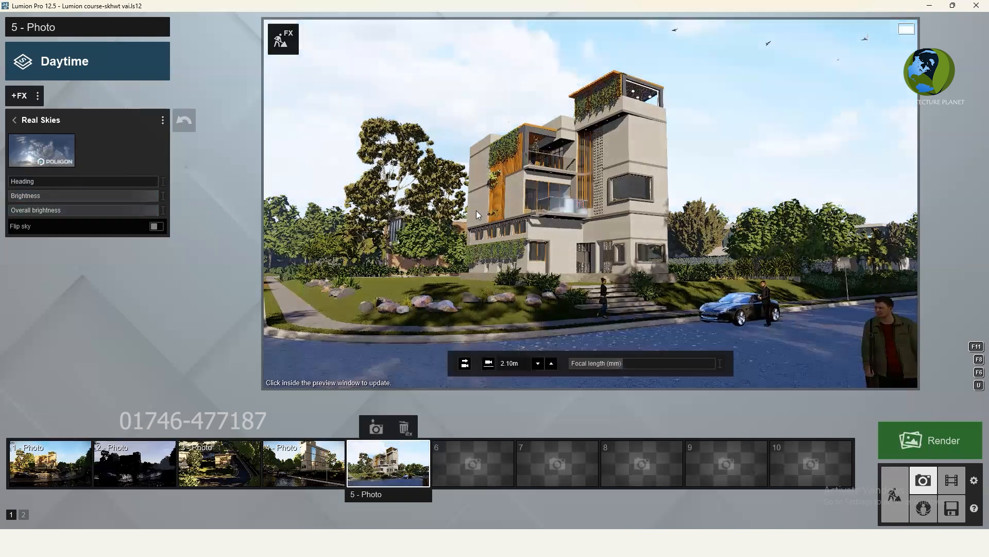
left_click(316, 332)
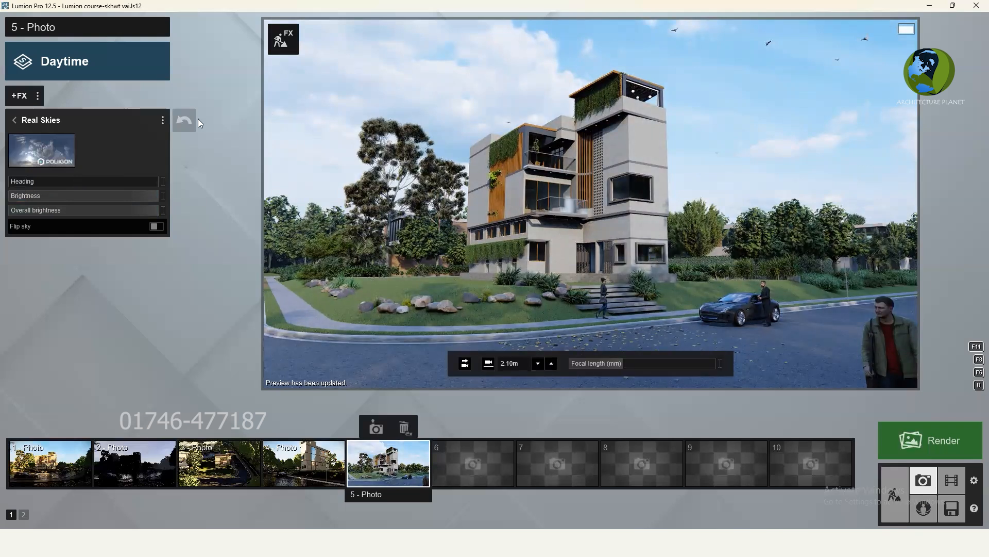
left_click(108, 198)
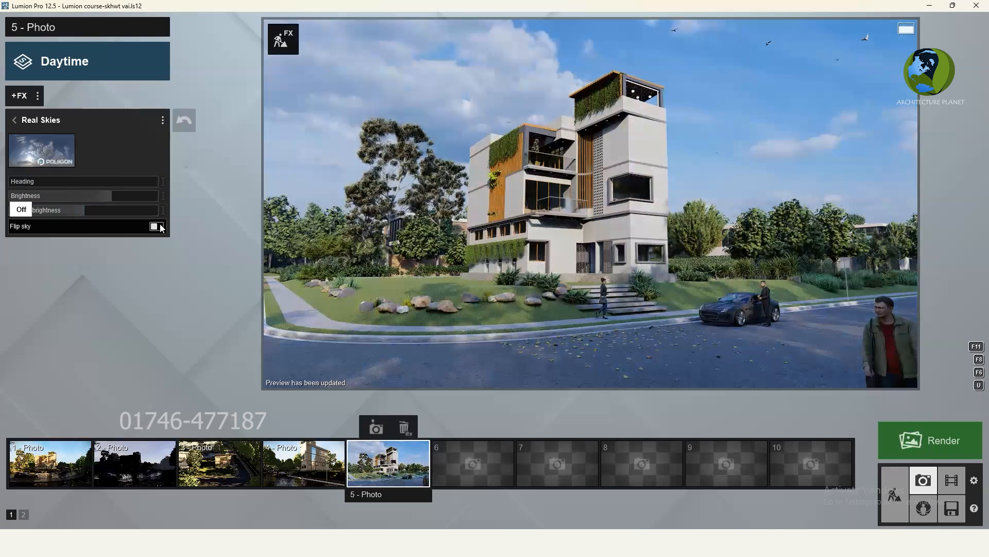
Try the Real Skies flip option on photo 5 and switch it back off.
left_click(157, 226)
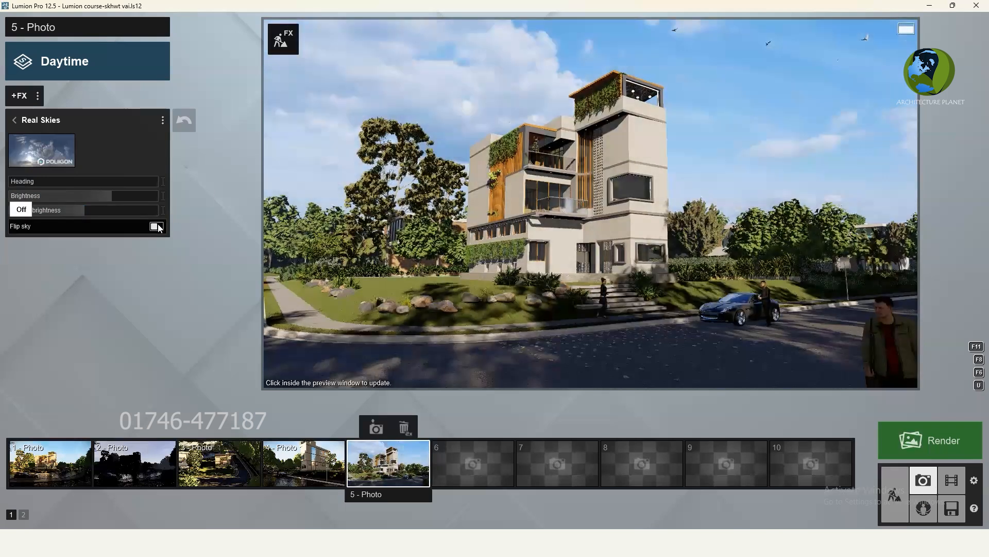
left_click(158, 227)
left_click(157, 227)
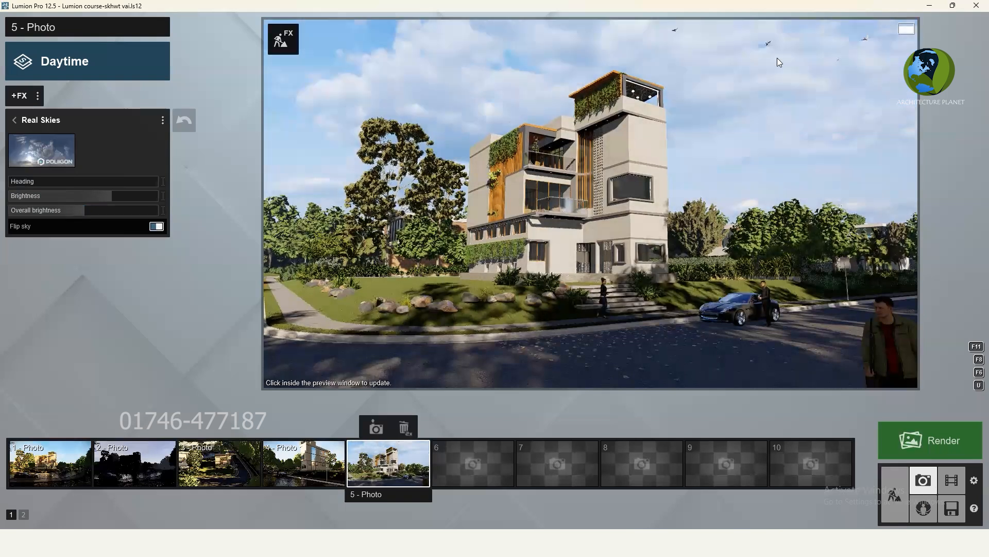
left_click(158, 226)
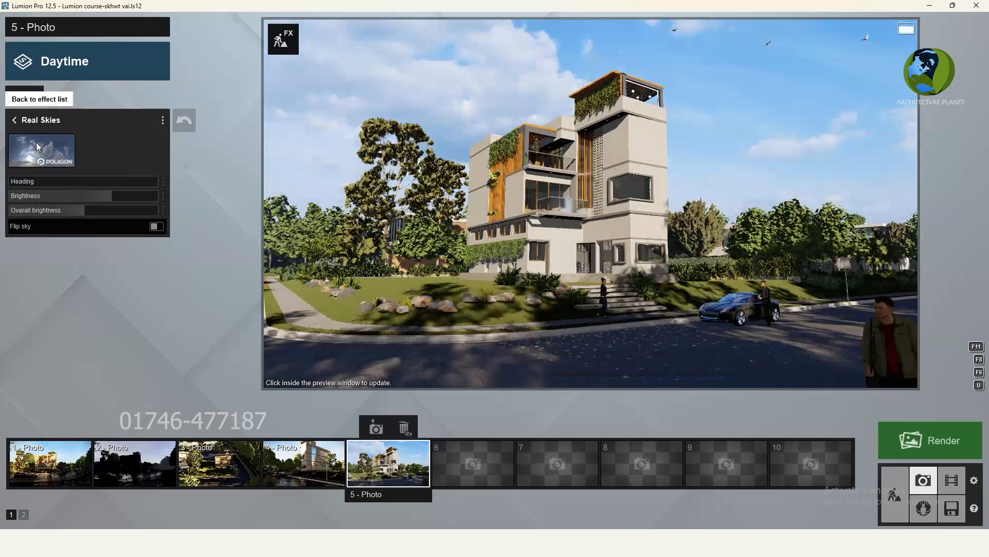
Test the Sharpen effect's Intensity at its 2.0 maximum and set it to about a quarter of its range.
left_click(23, 121)
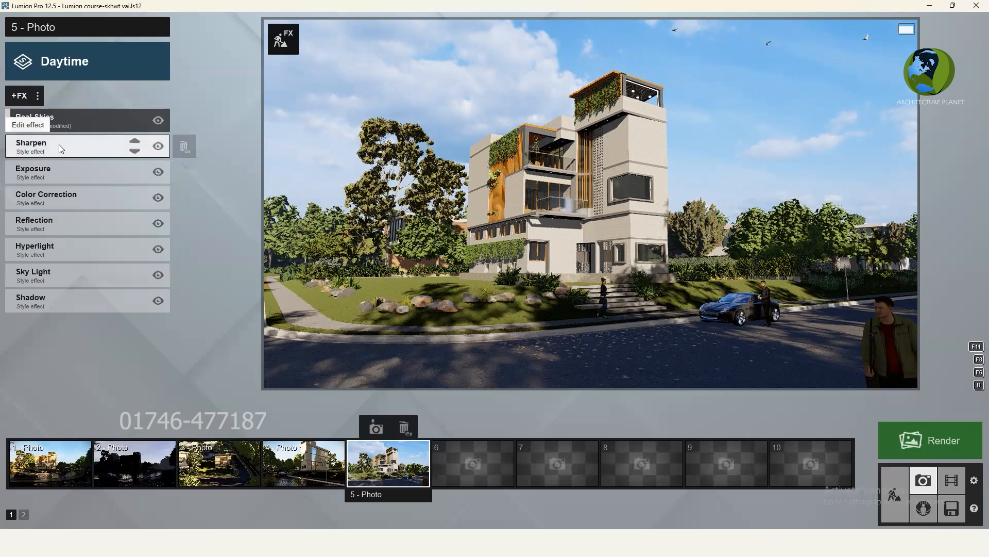
left_click(58, 149)
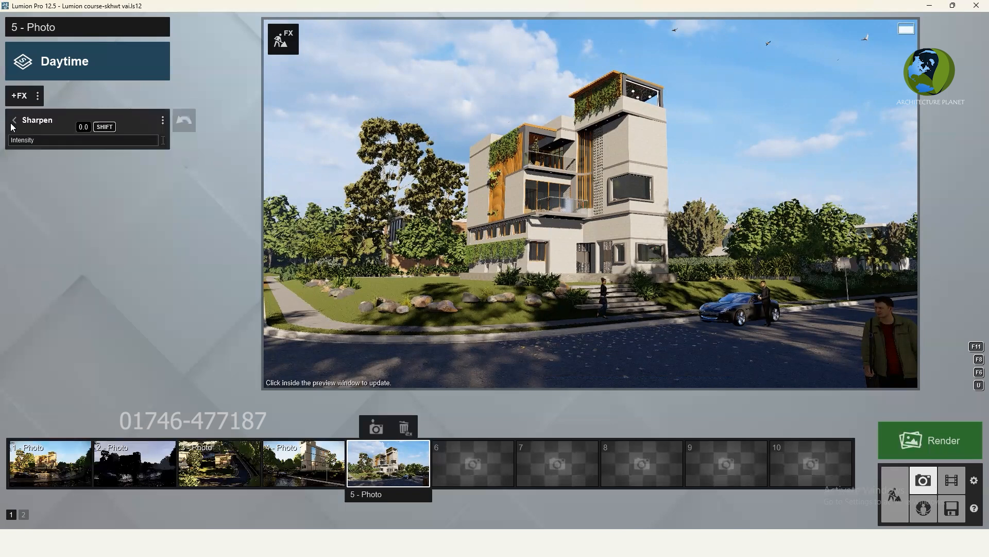
left_click(58, 144)
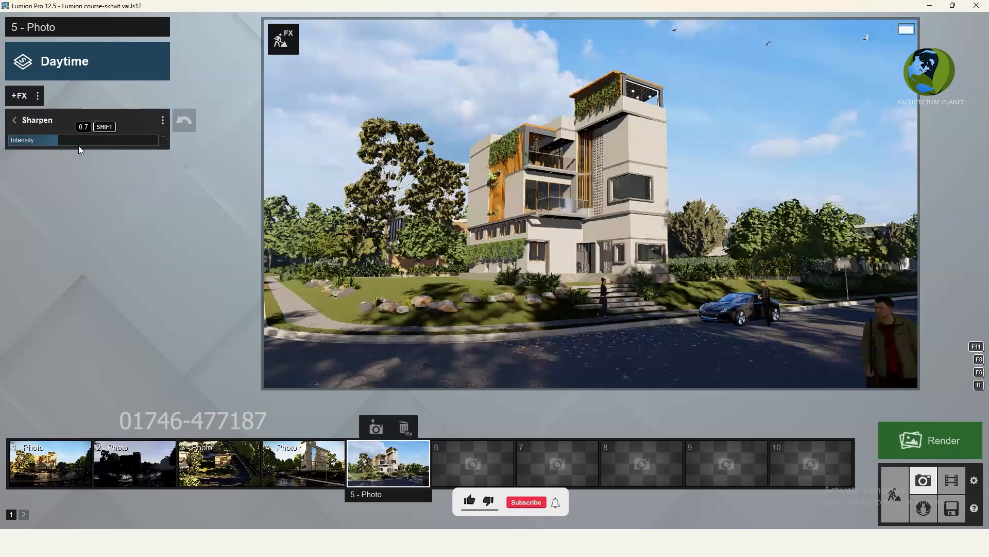
left_click(78, 145)
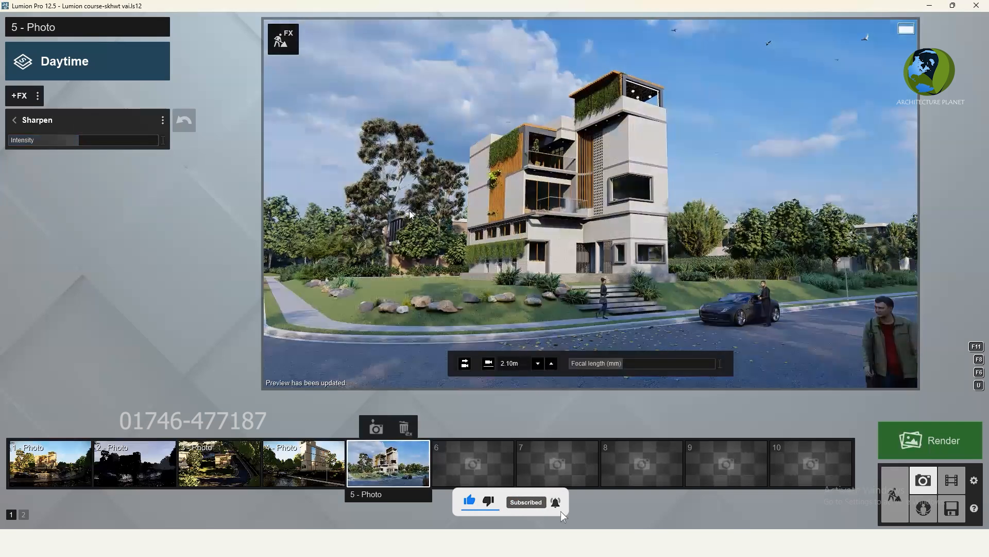
mouse_move(82, 137)
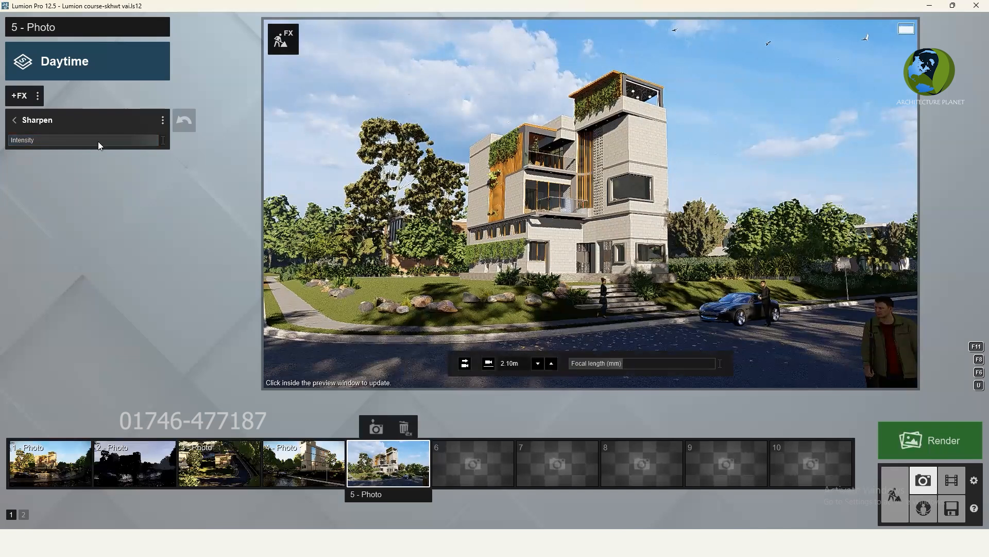
left_click(82, 142)
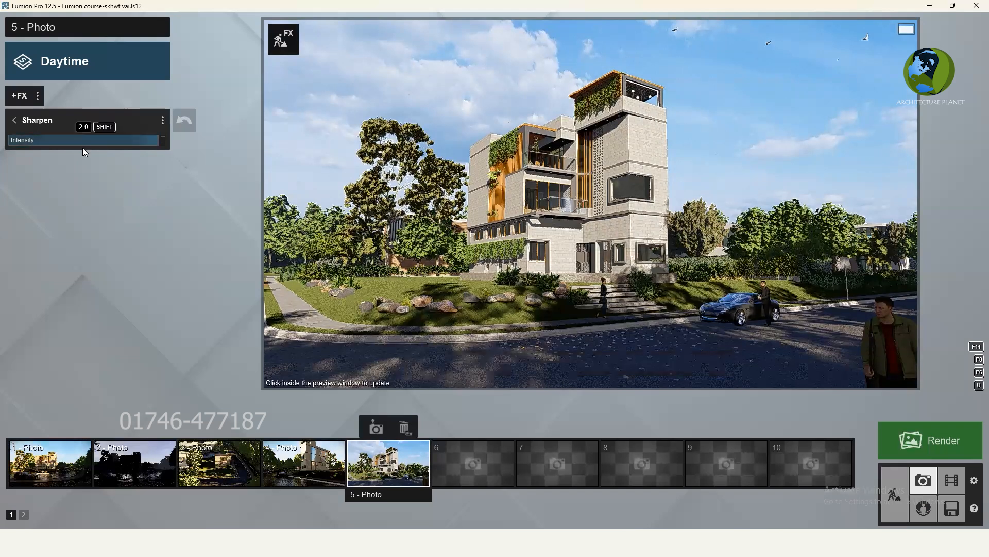
left_click(47, 142)
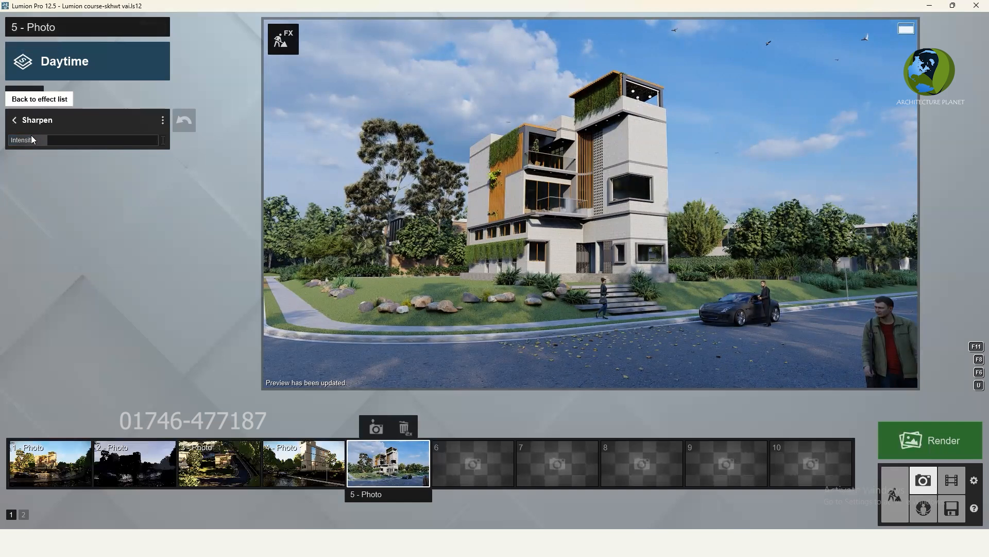
Test brighter and darker values in the Exposure effect, set Exposure to 0.6, and update the photo preview.
left_click(14, 119)
left_click(41, 171)
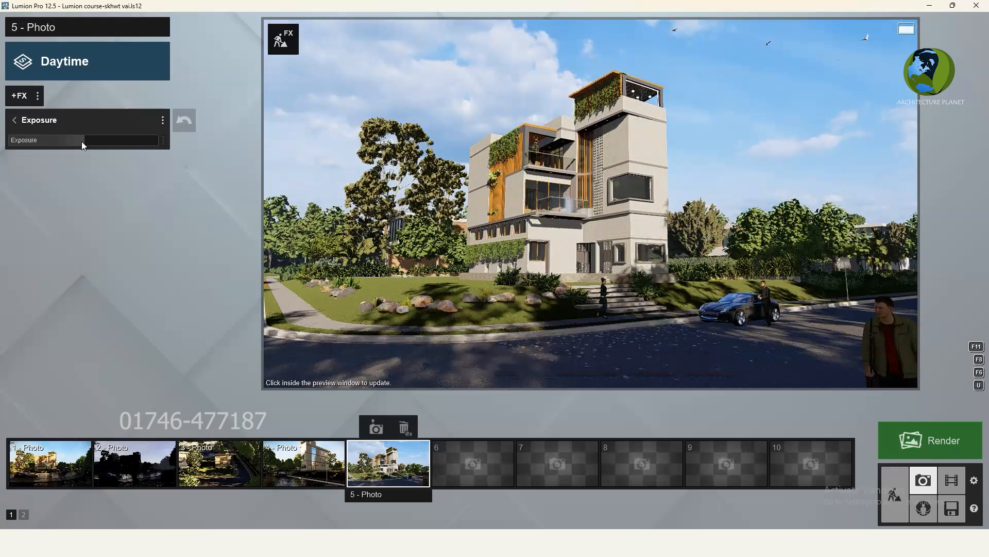
left_click_drag(125, 145, 185, 144)
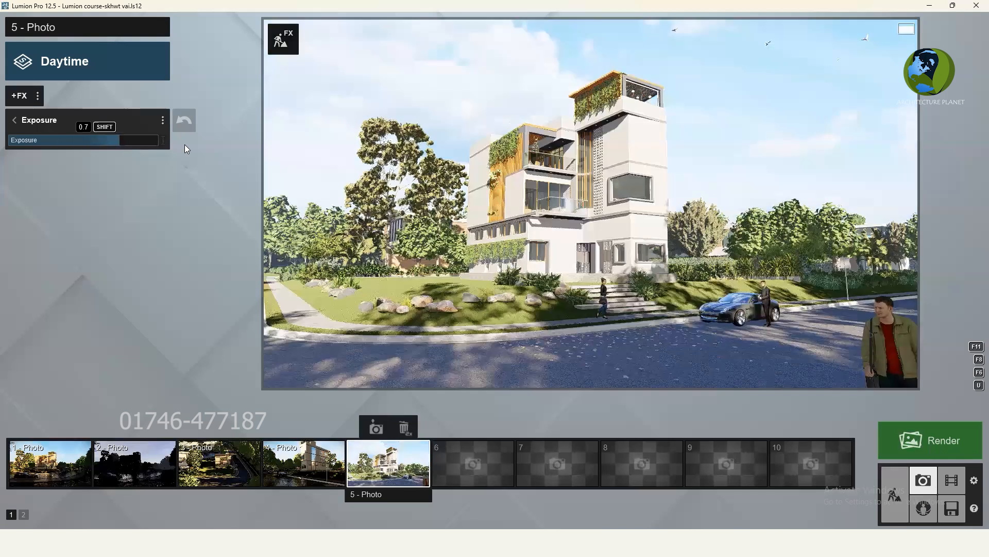
left_click(84, 139)
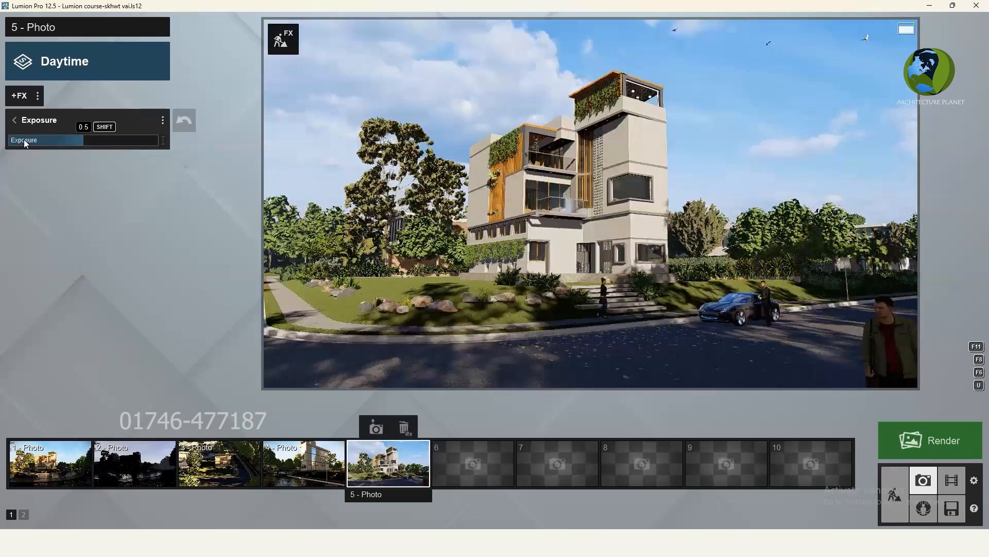
left_click(23, 139)
left_click(80, 140)
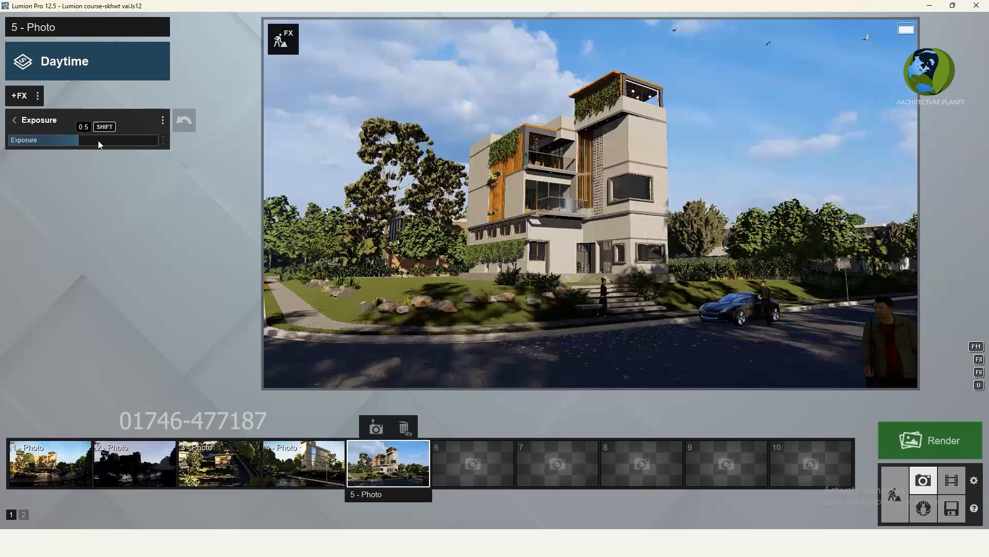
left_click(97, 140)
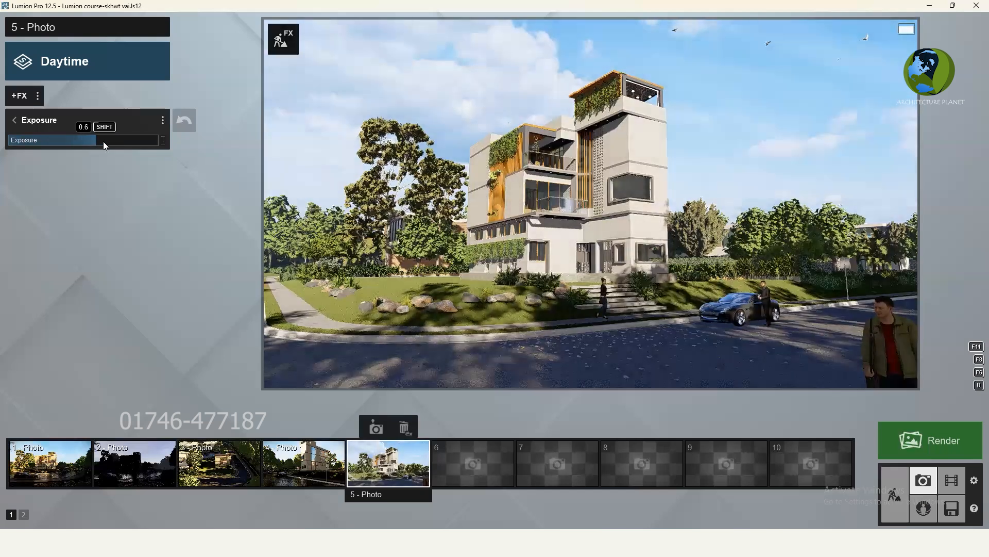
left_click(104, 140)
left_click(94, 141)
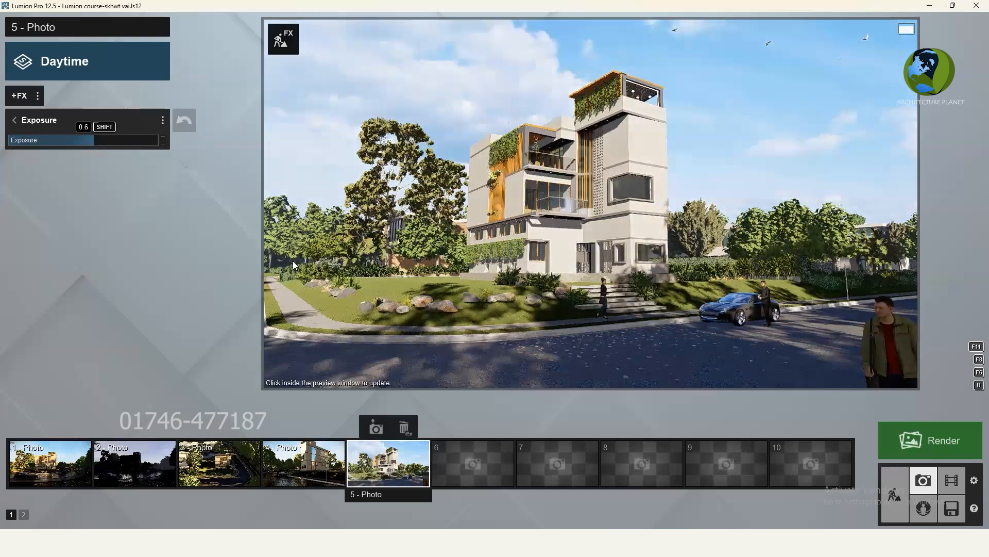
left_click(279, 293)
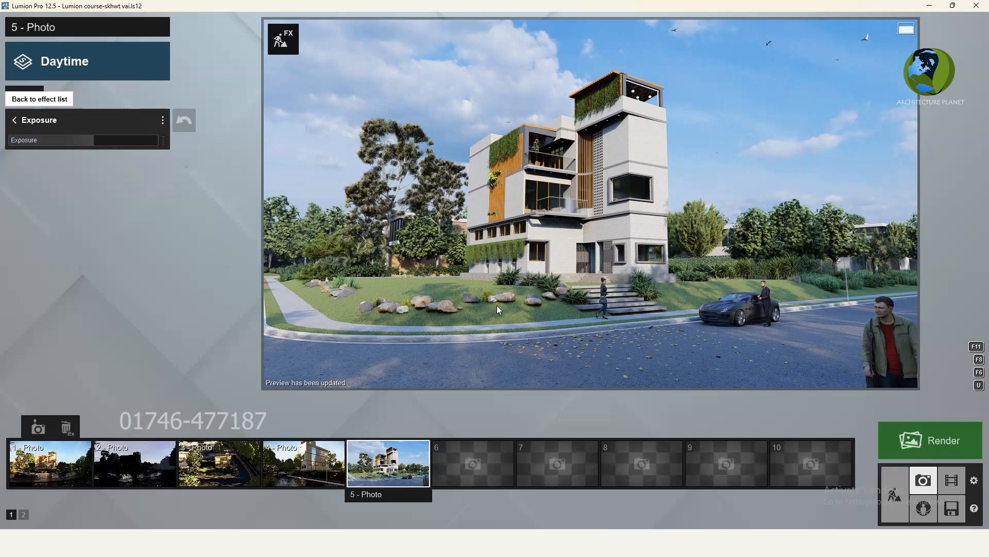
In the Color Correction effect, test maximum Temperature on the photo and set it to 0.0.
left_click(15, 121)
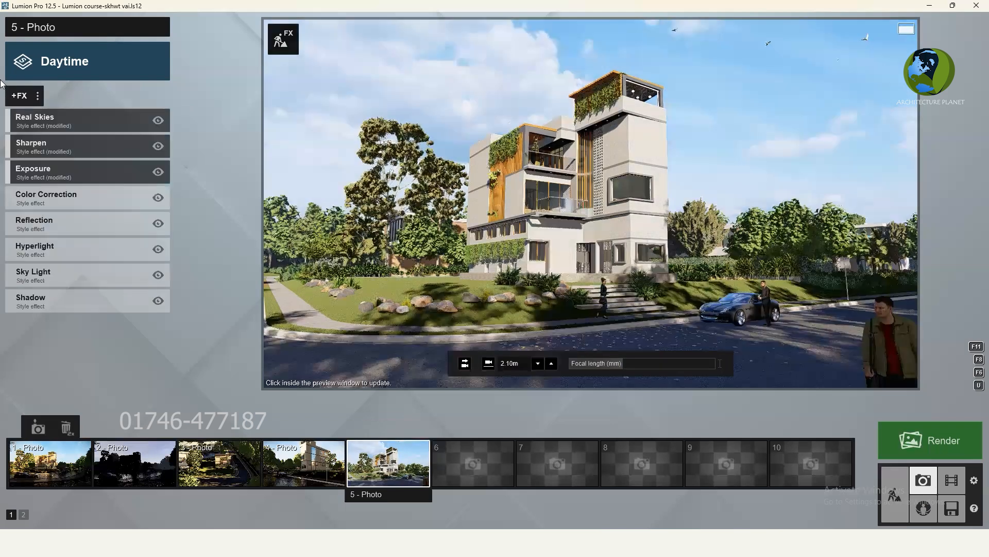
left_click(43, 195)
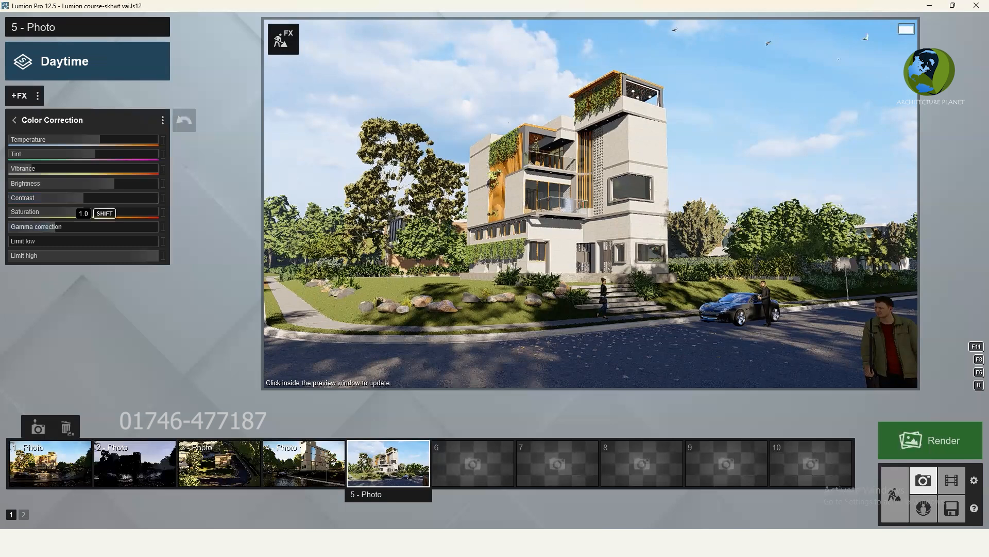
left_click(393, 252)
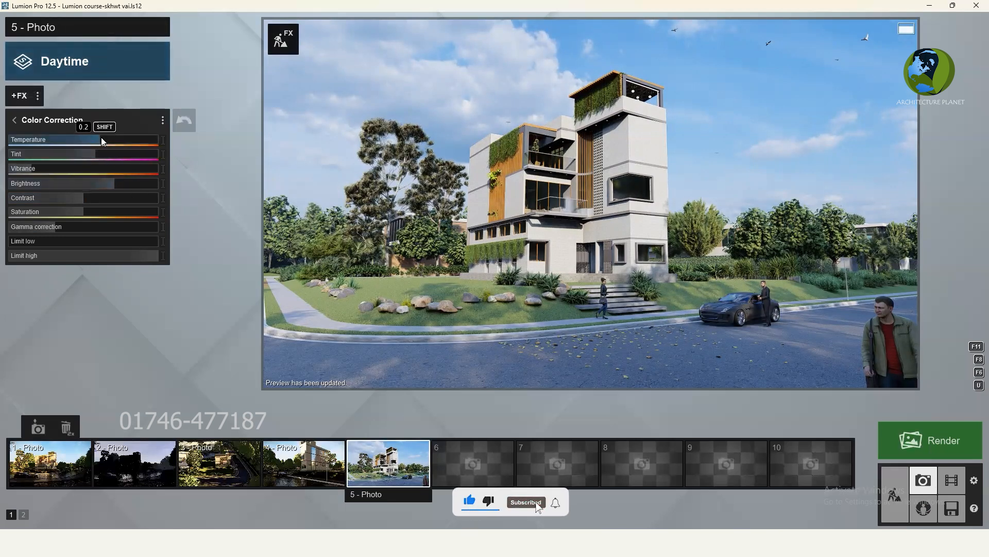
left_click(154, 148)
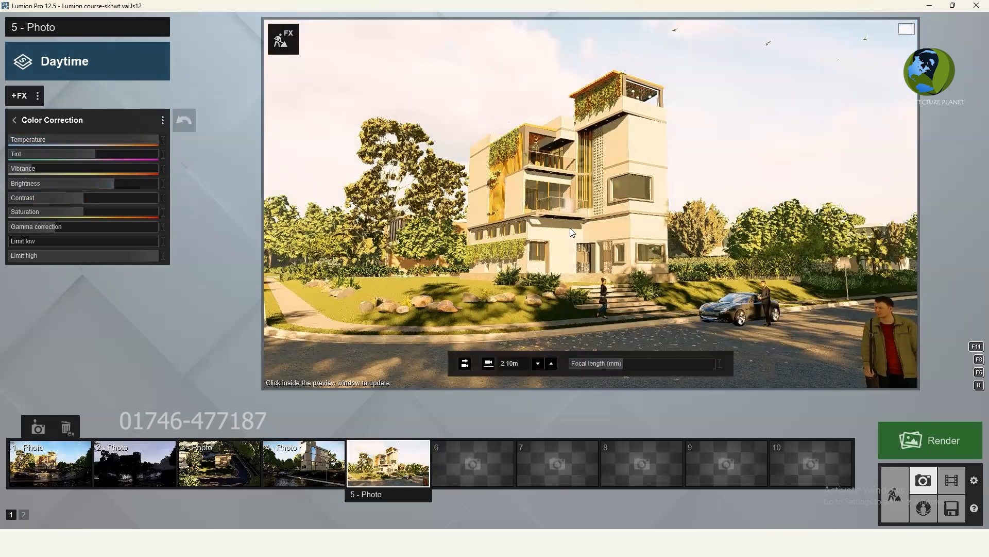
left_click(640, 192)
left_click(88, 139)
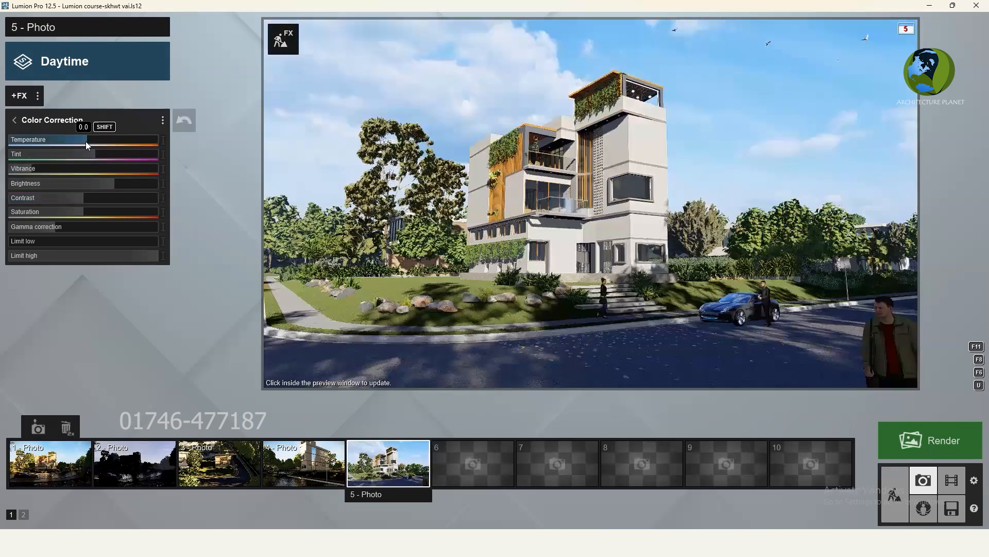
left_click(80, 141)
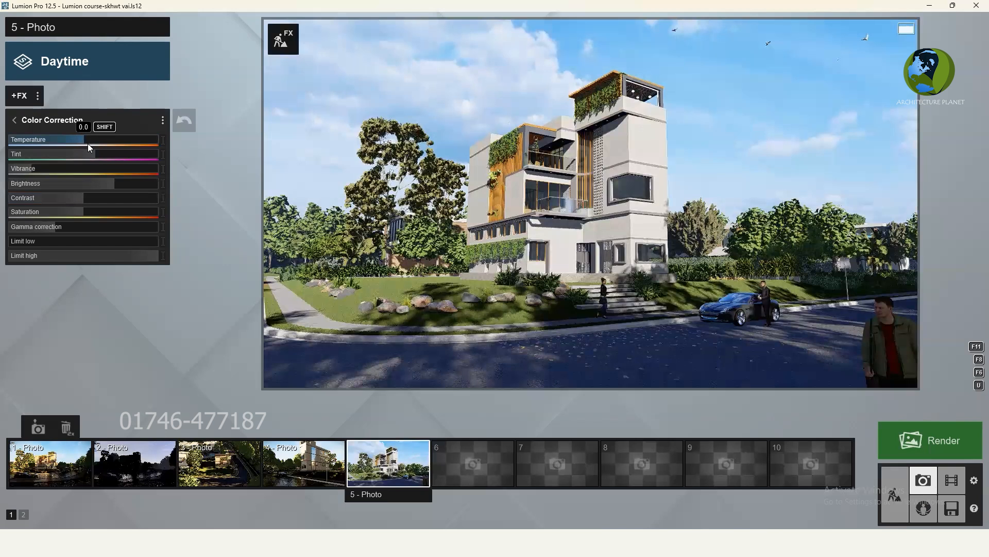
left_click(84, 143)
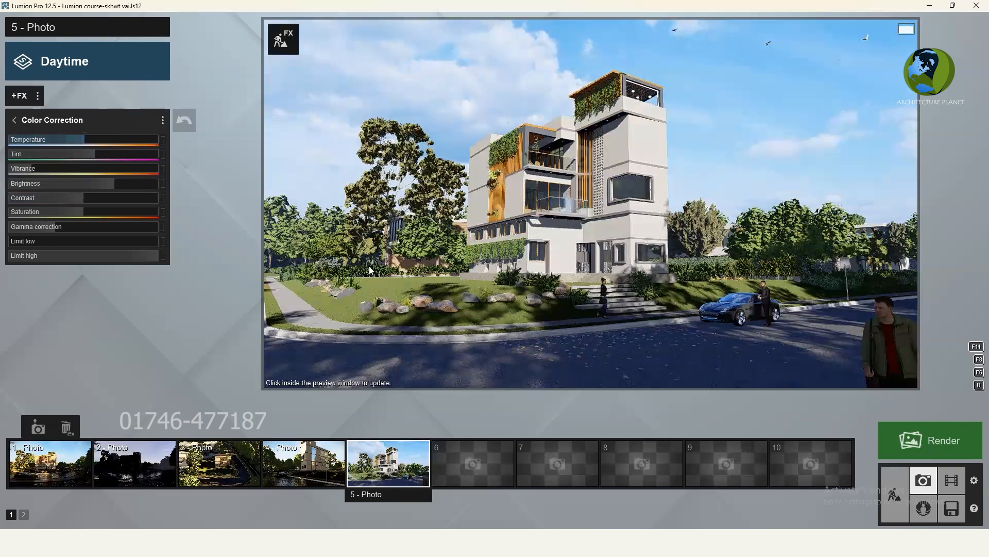
Test Color Correction Tint between -0.9 and 1.0 and leave it slightly toward magenta, between 0.2 and 0.5.
left_click(95, 154)
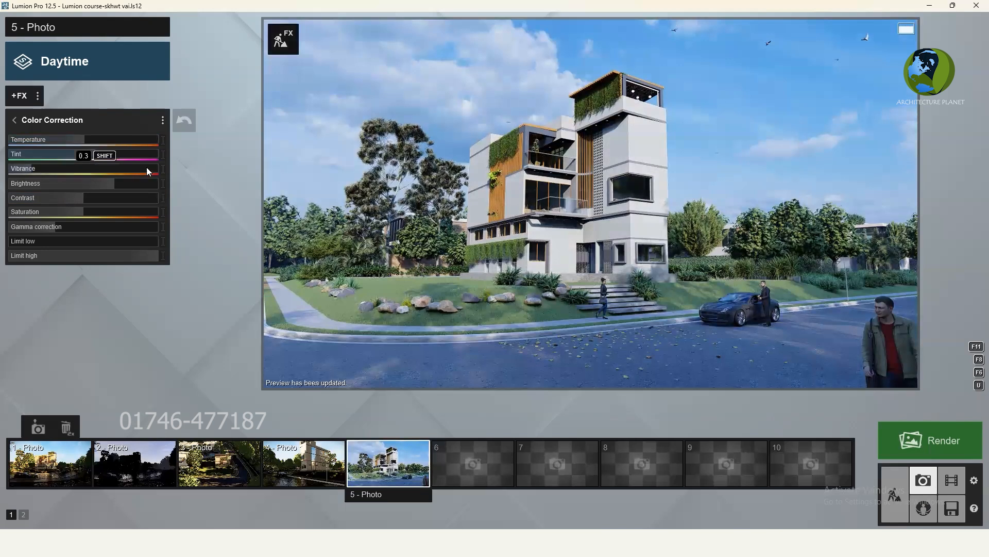
mouse_move(101, 157)
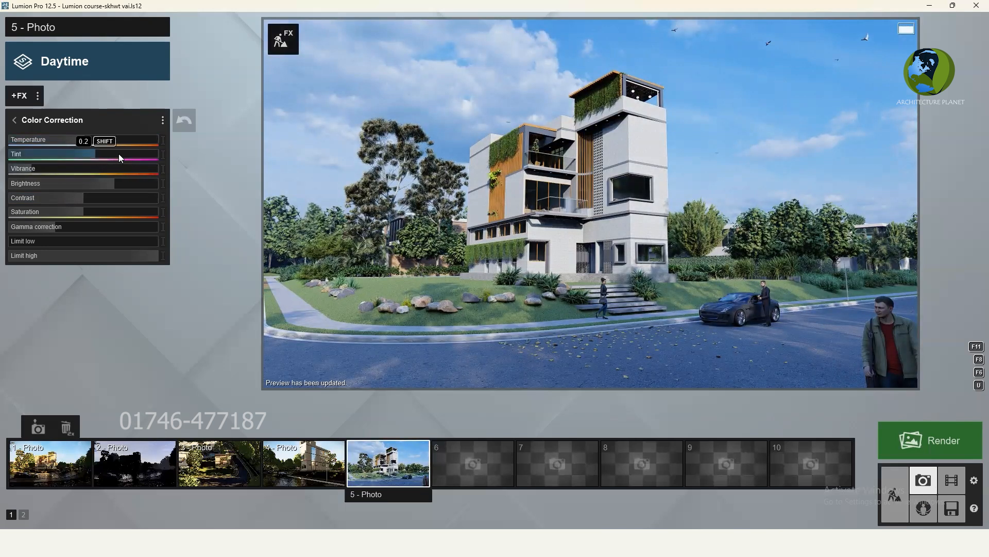
left_click_drag(118, 153, 188, 160)
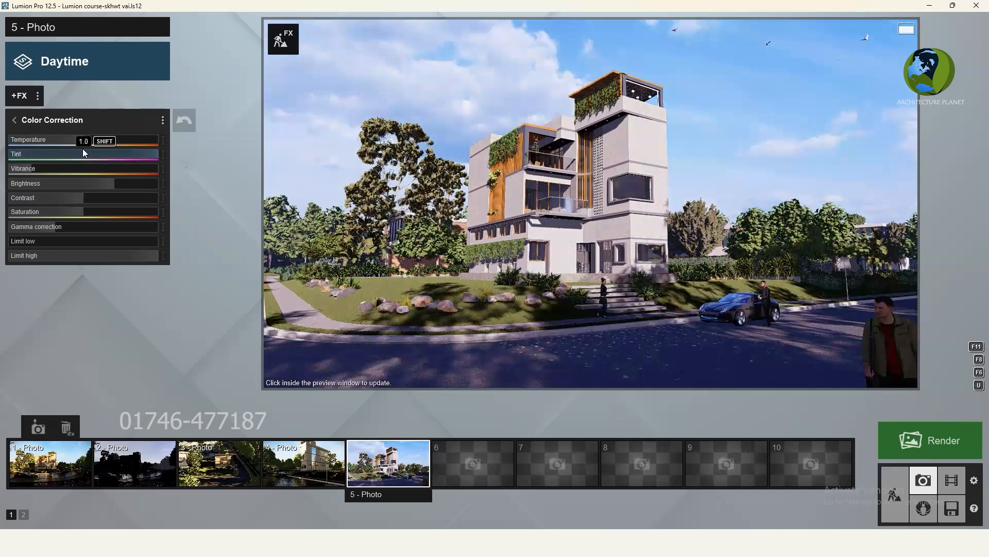
left_click(32, 159)
left_click_drag(32, 159, 16, 156)
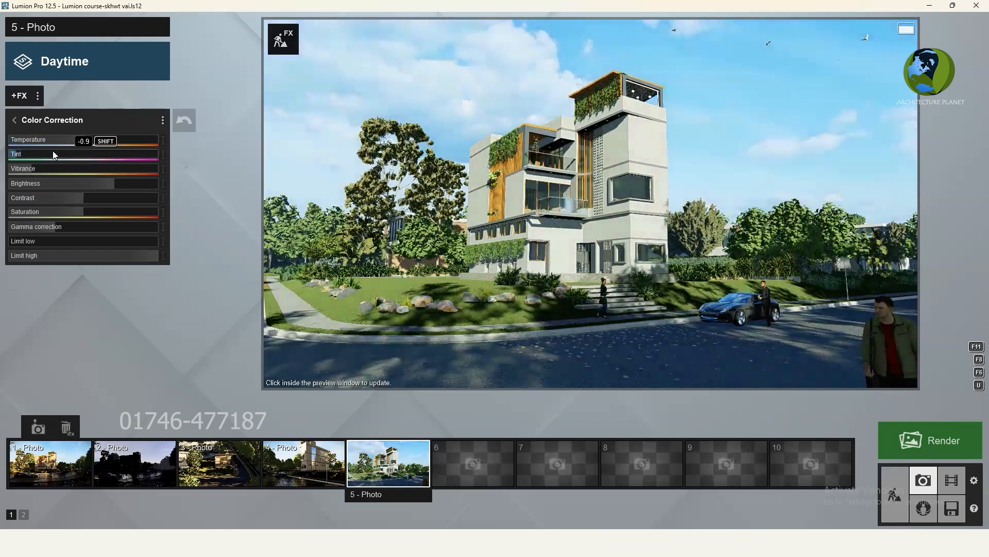
left_click(91, 155)
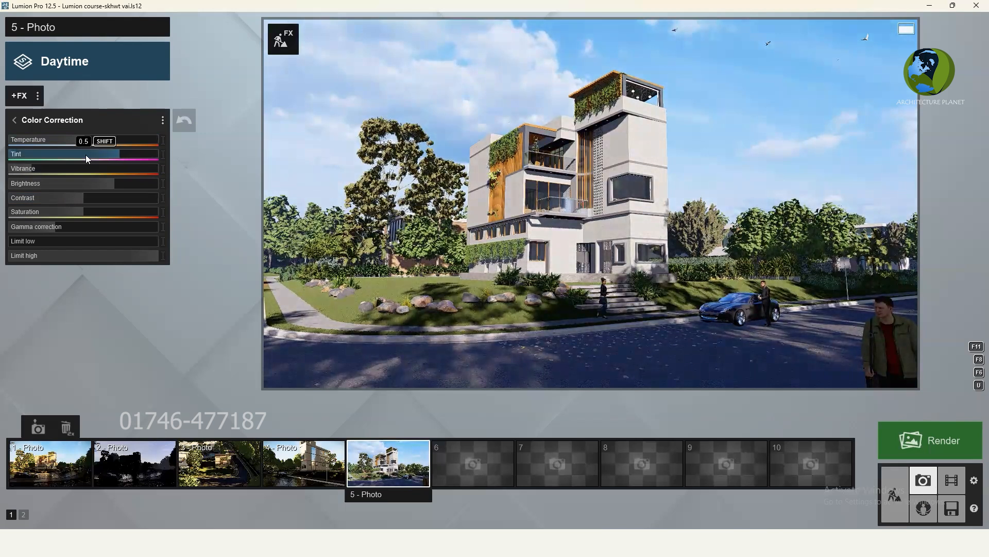
left_click_drag(134, 163, 164, 165)
left_click_drag(100, 163, 94, 163)
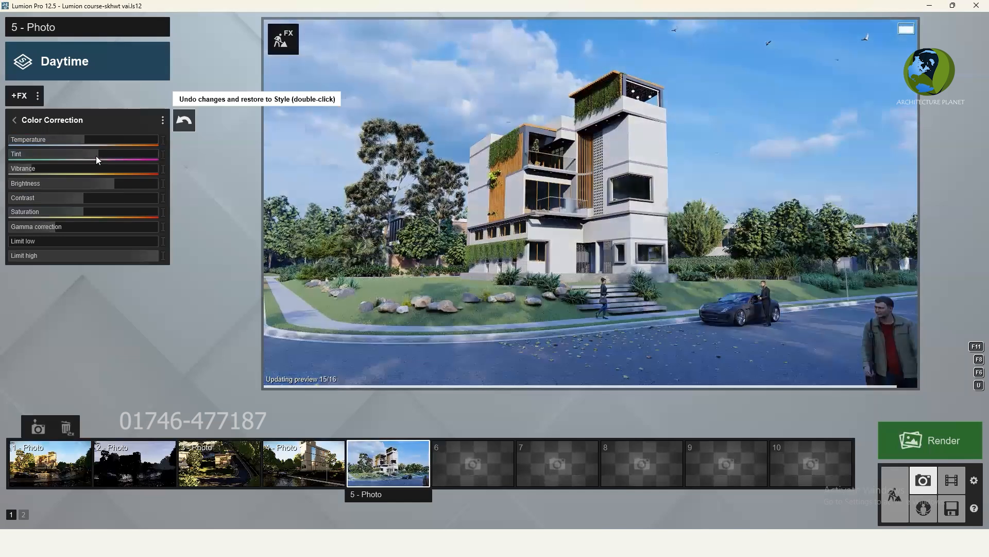
left_click_drag(103, 156, 105, 157)
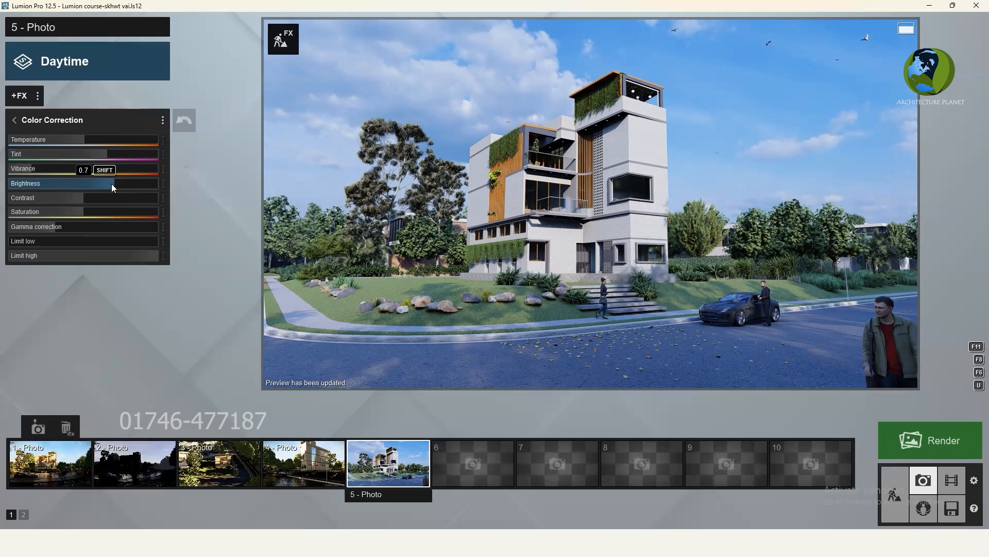
Lower the Color Correction Brightness slightly and try the Contrast setting.
mouse_move(101, 189)
left_mouse_down()
mouse_move(90, 197)
mouse_move(139, 204)
mouse_move(109, 199)
mouse_move(95, 184)
left_mouse_up()
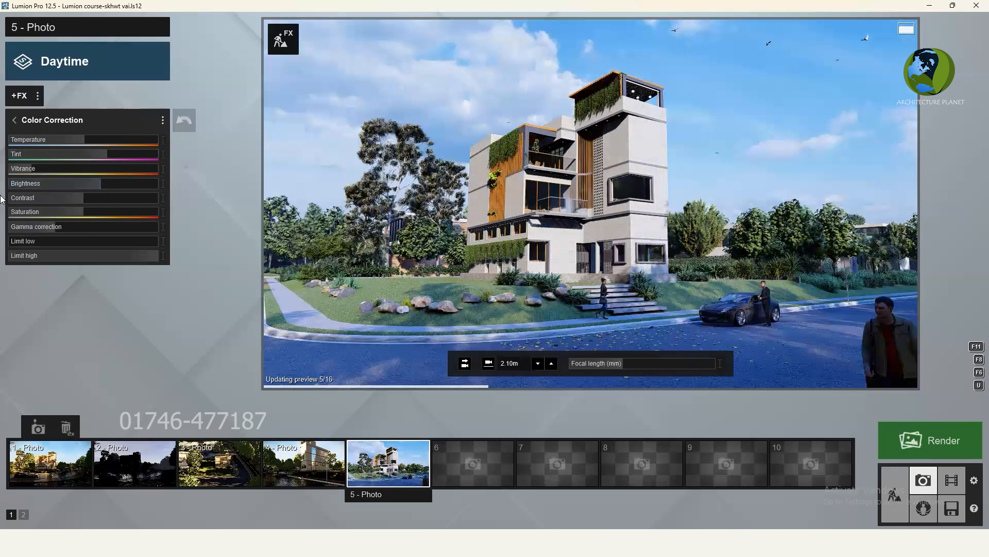
left_click(97, 199)
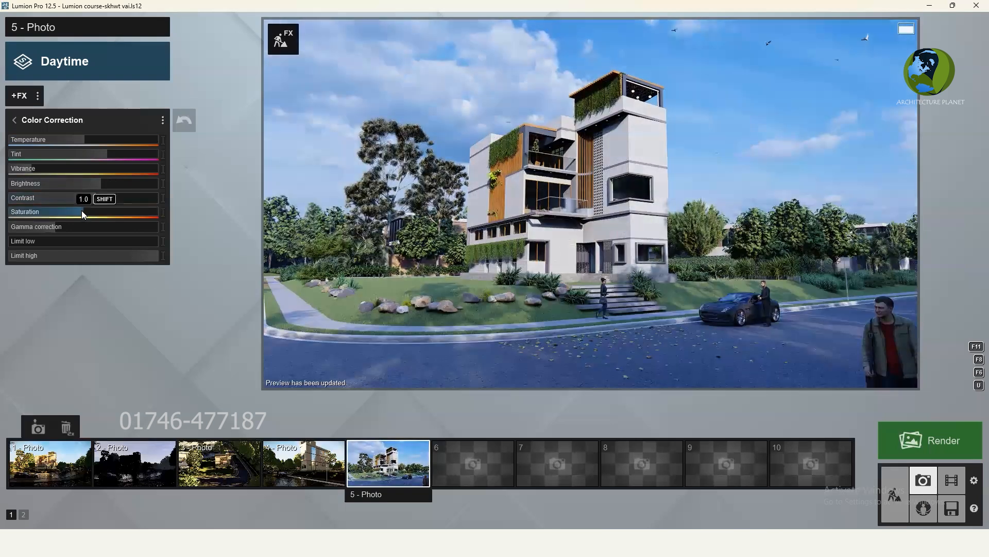
Test Color Correction Saturation at 0.0 and 2.0, and leave it at about 1.1.
left_click(2, 212)
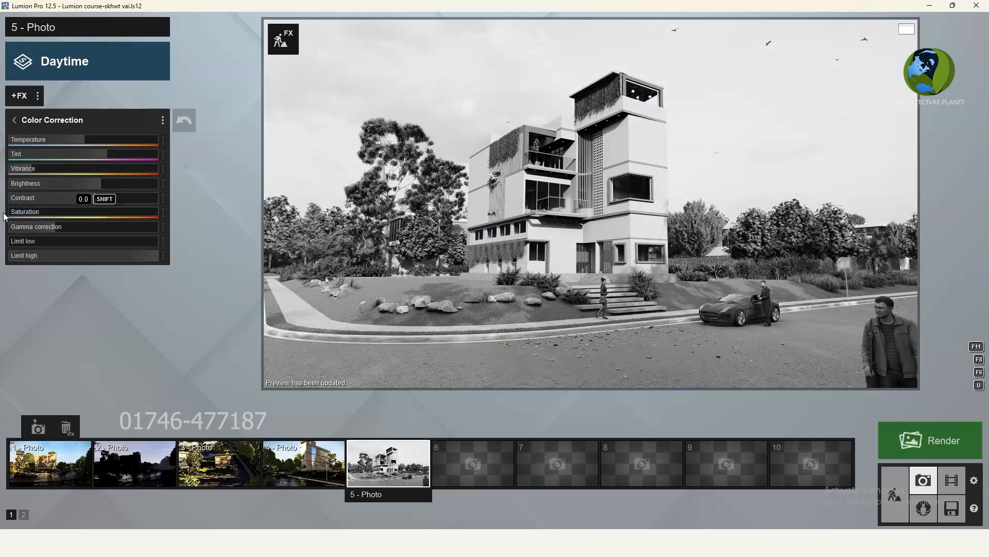
left_click_drag(17, 215, 172, 209)
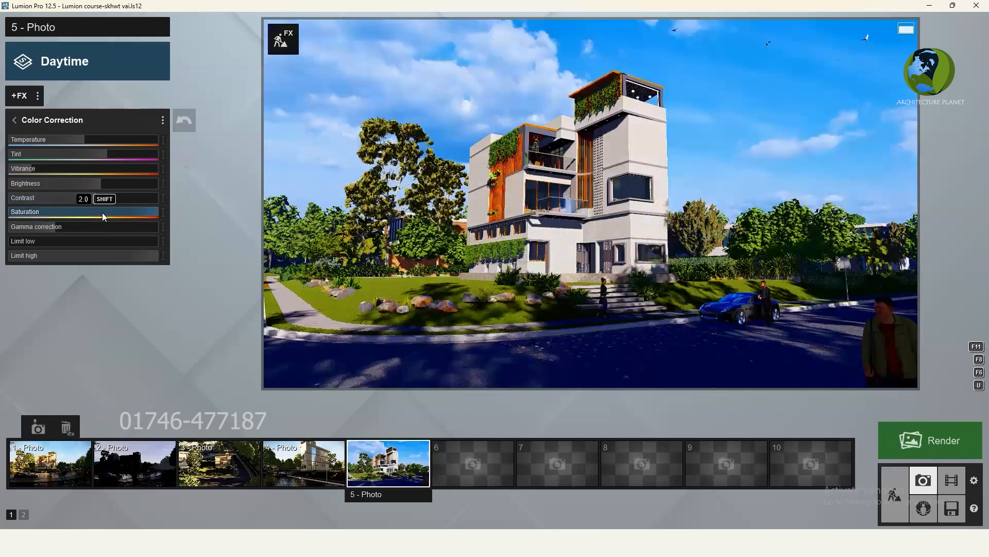
left_click_drag(102, 212, 71, 215)
left_click(91, 215)
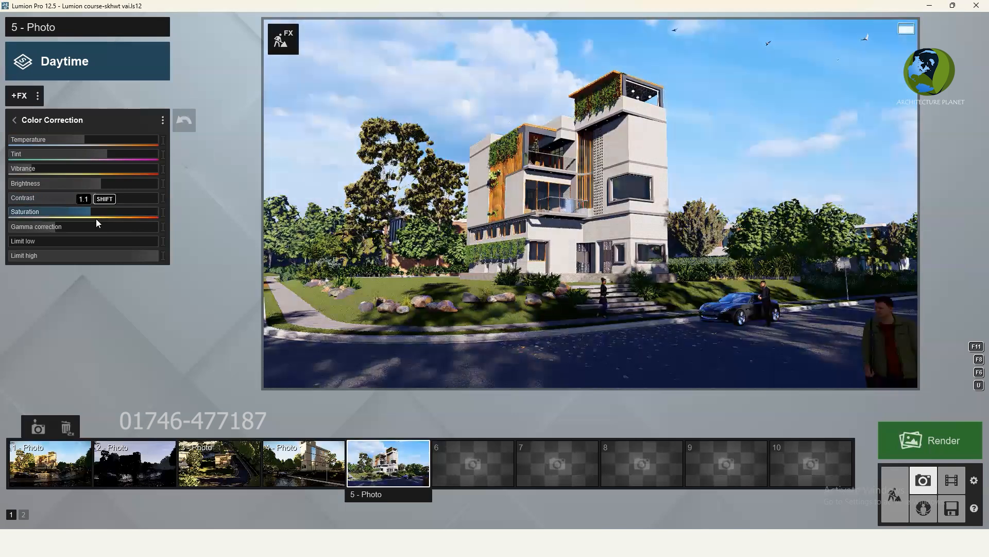
left_click(101, 220)
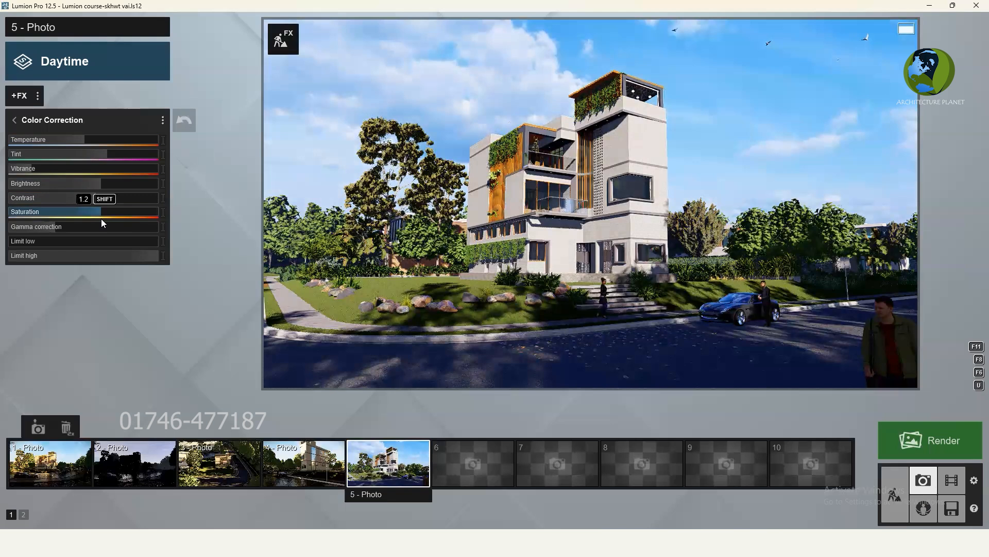
left_click_drag(102, 220, 104, 219)
left_click(375, 425)
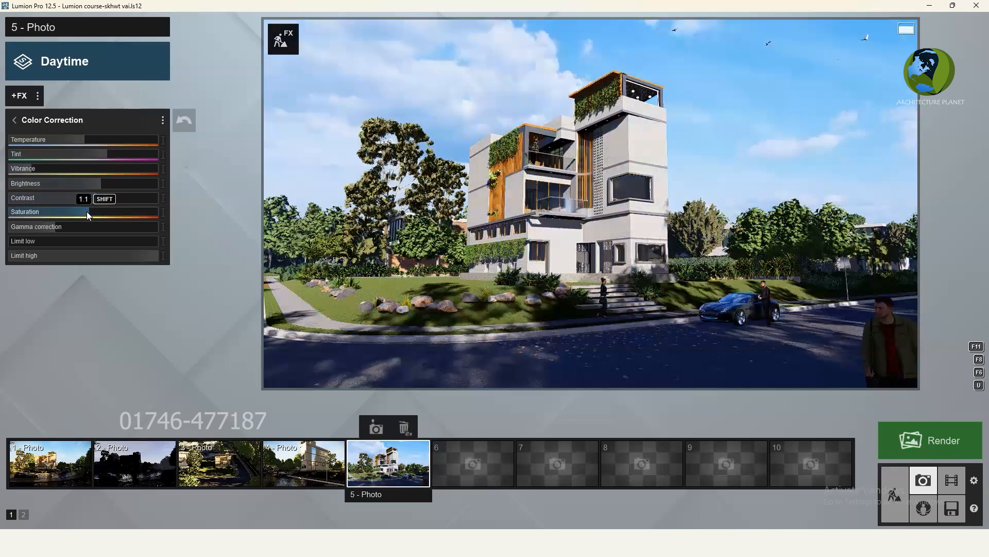
left_click(86, 211)
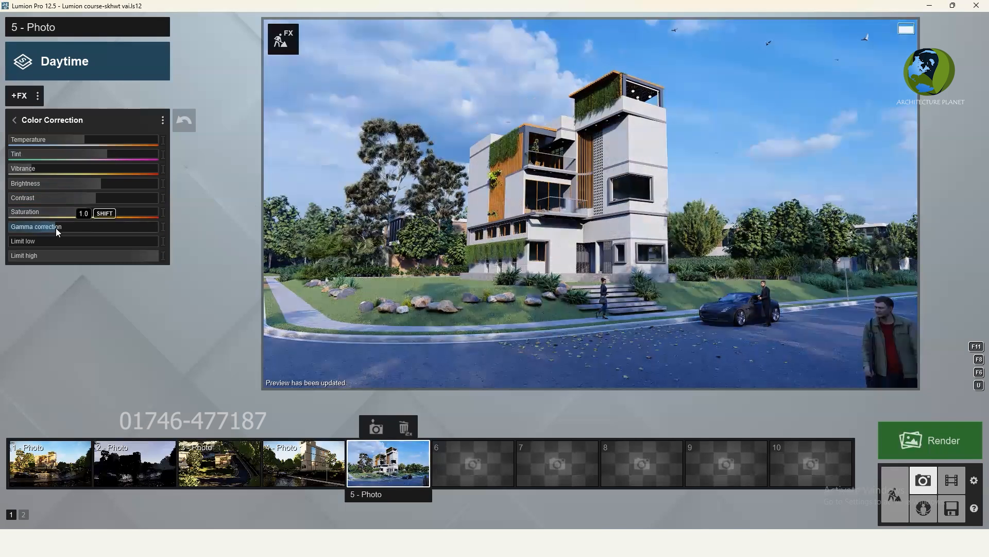
Test Gamma correction up to 1.5 and leave it slightly above 1.0; try Limit low at maximum and return it to minimum.
left_click_drag(117, 228, 70, 234)
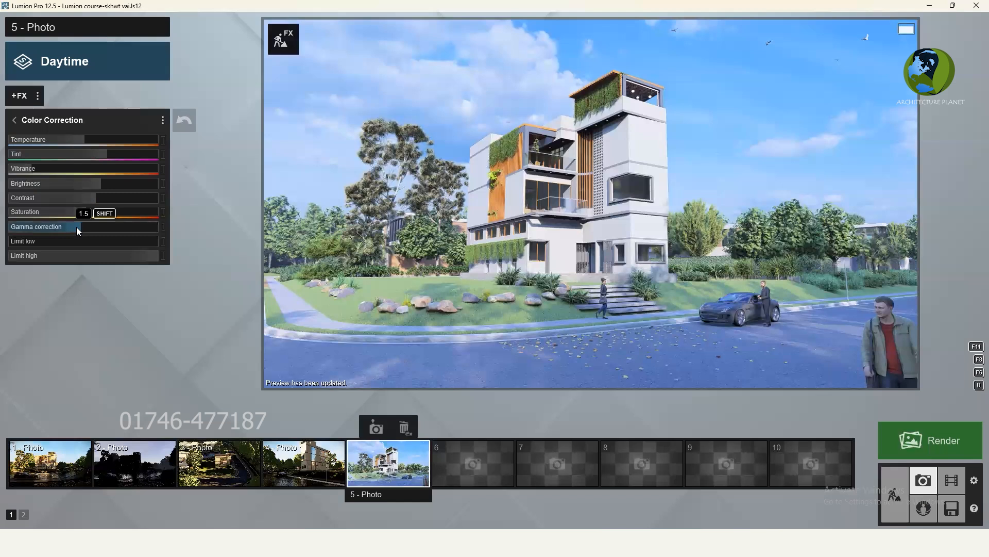
left_click(61, 225)
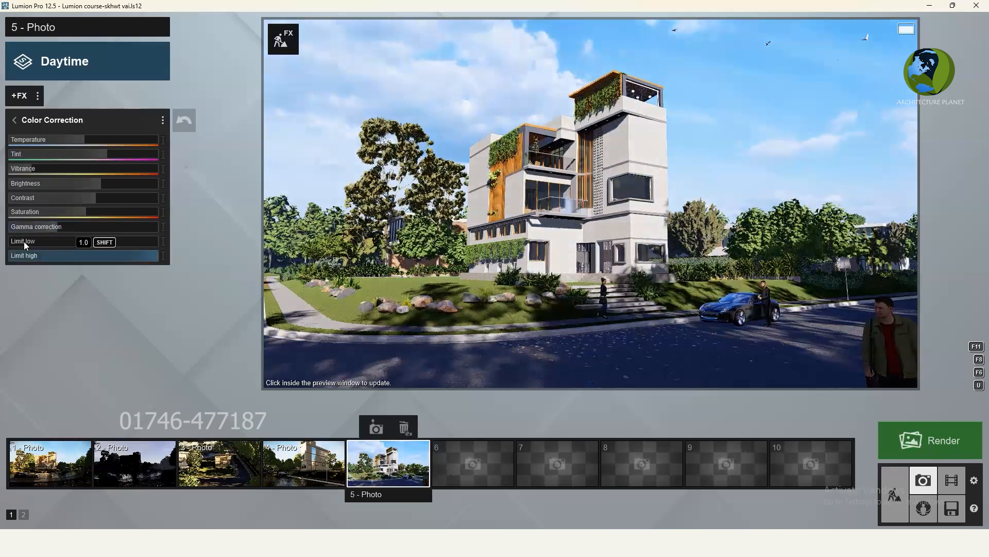
left_click_drag(23, 241, 164, 246)
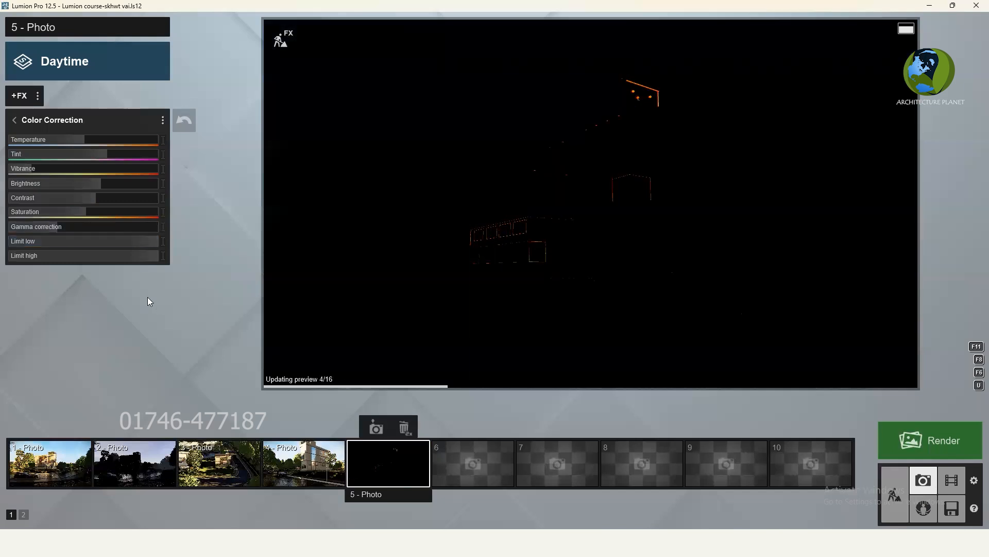
mouse_move(150, 257)
left_mouse_down()
mouse_move(115, 257)
mouse_move(158, 256)
left_mouse_up()
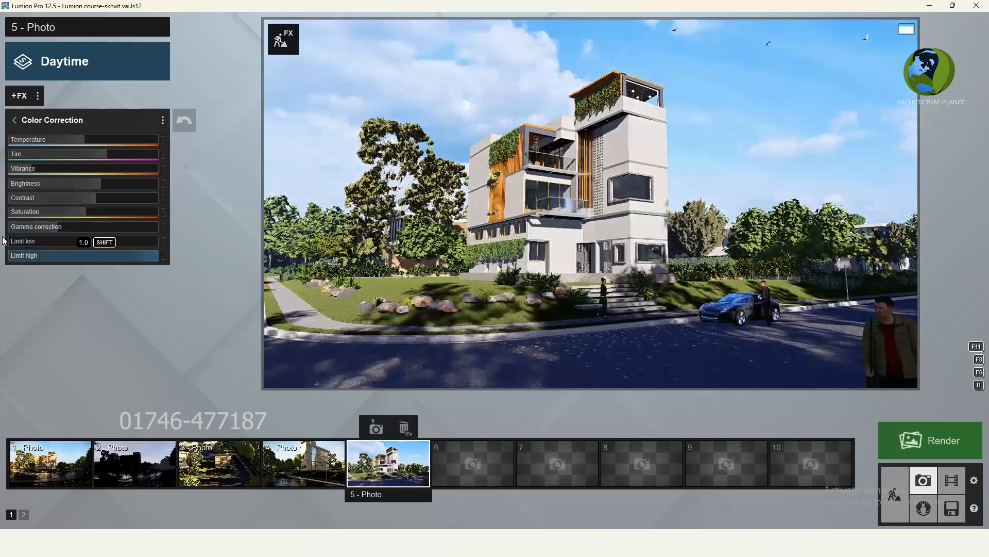
left_click_drag(21, 244, 41, 247)
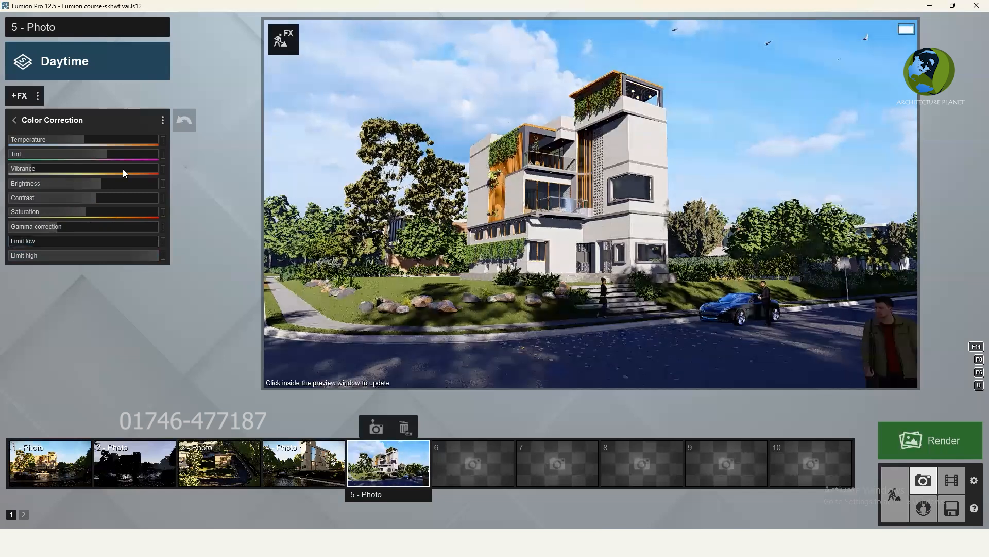
left_click(14, 120)
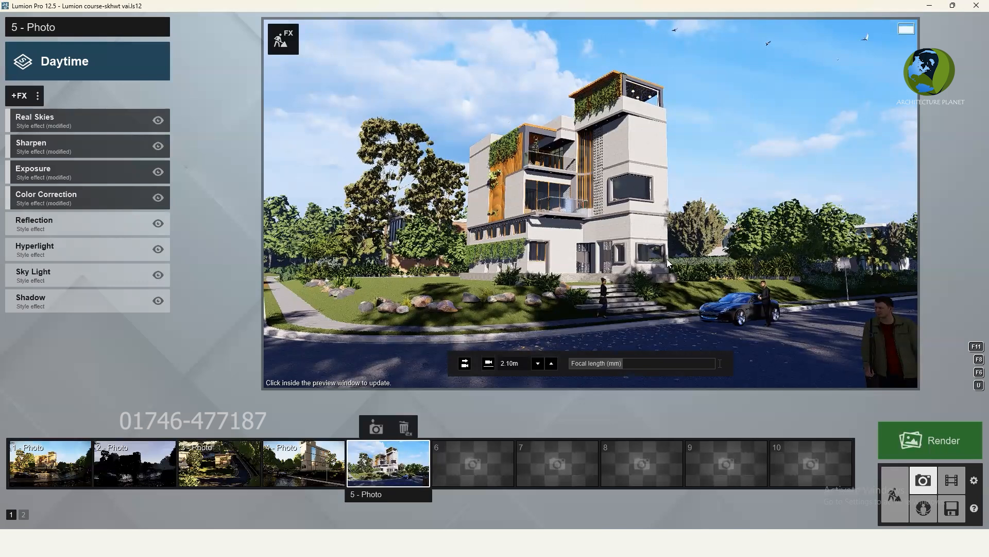
Examine the house facade and its glass up close, and restore the saved camera of photo 5.
scroll(668, 259, "up", 5)
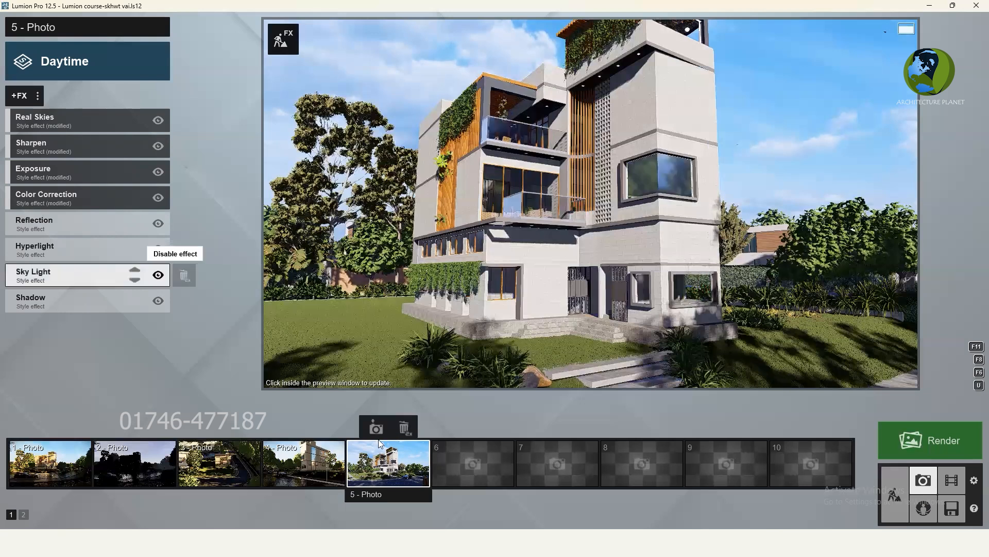
left_click(402, 470)
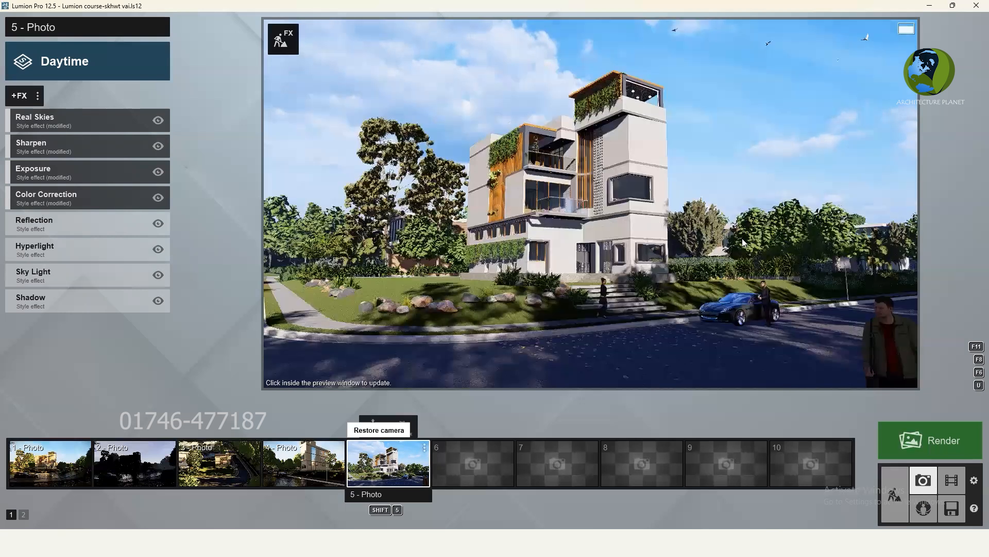
scroll(646, 181, "up", 5)
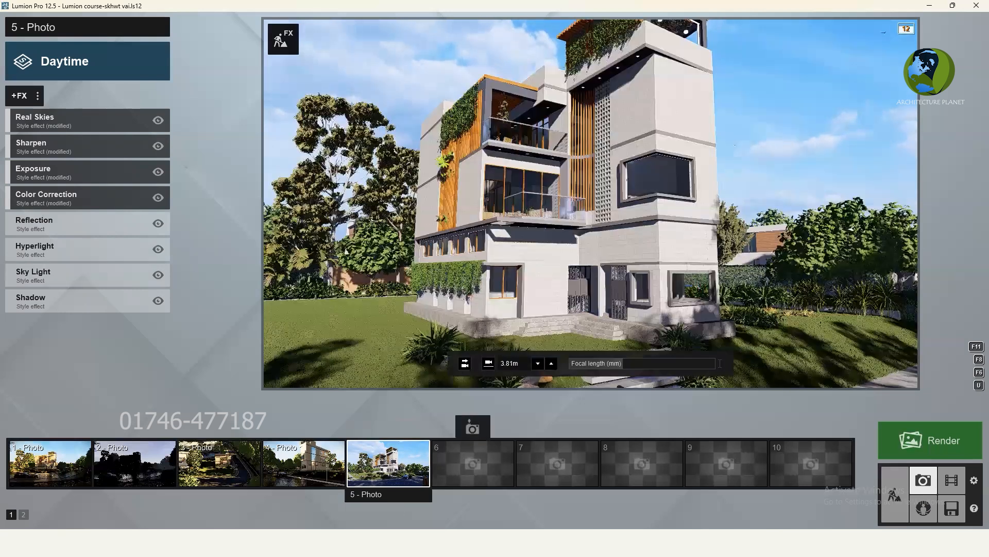
right_click_drag(591, 205, 620, 215)
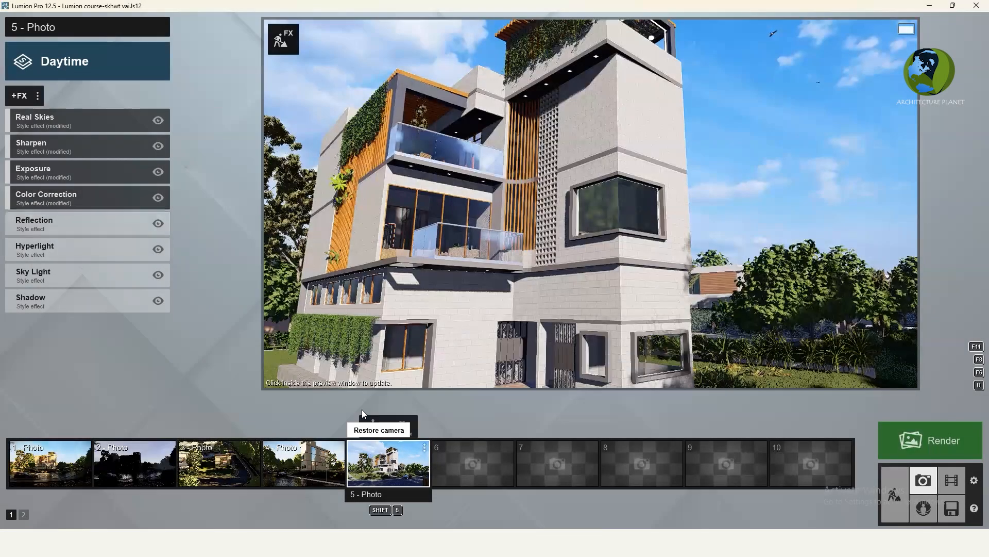
left_click(379, 458)
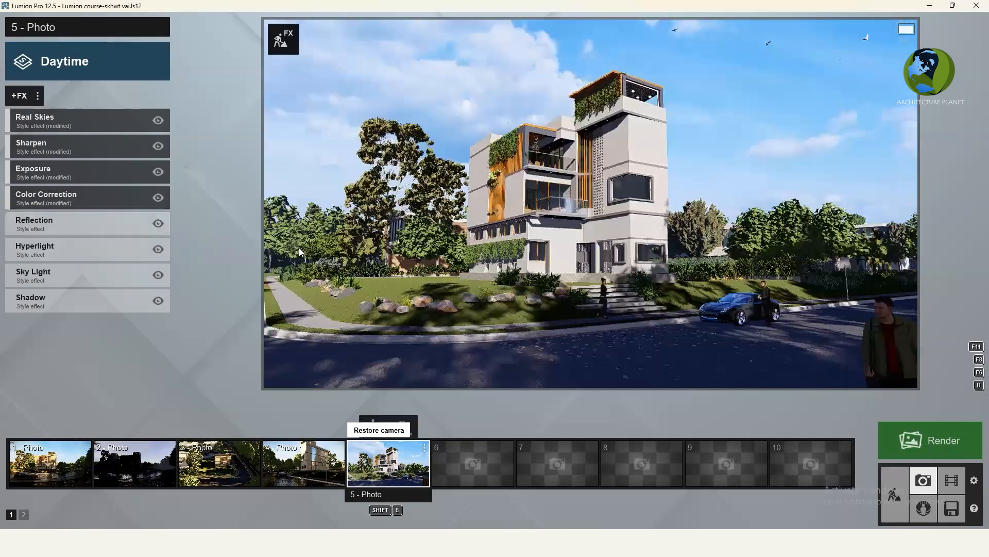
In the Reflection effect, keep Speedray enabled and set its preview to Normal quality.
left_click(40, 228)
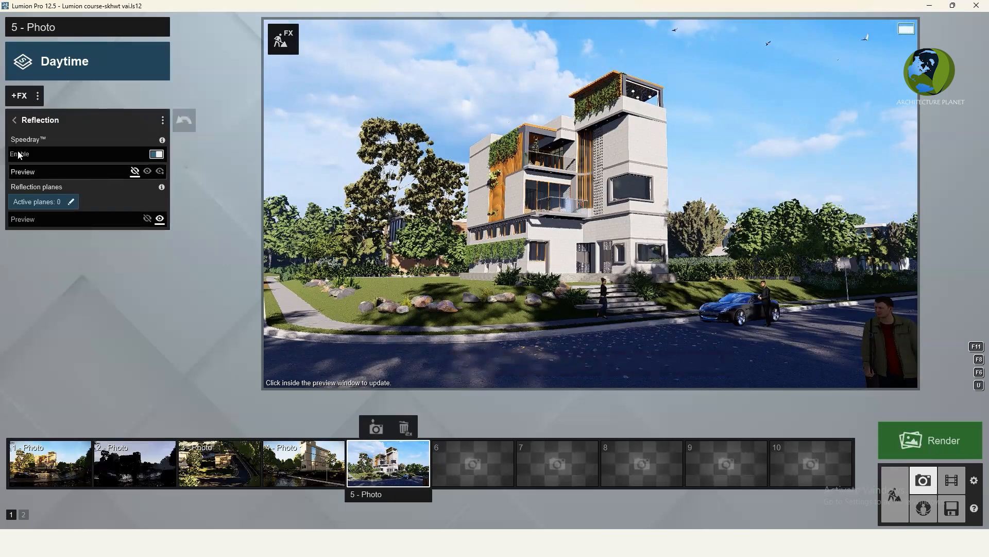
left_click(157, 154)
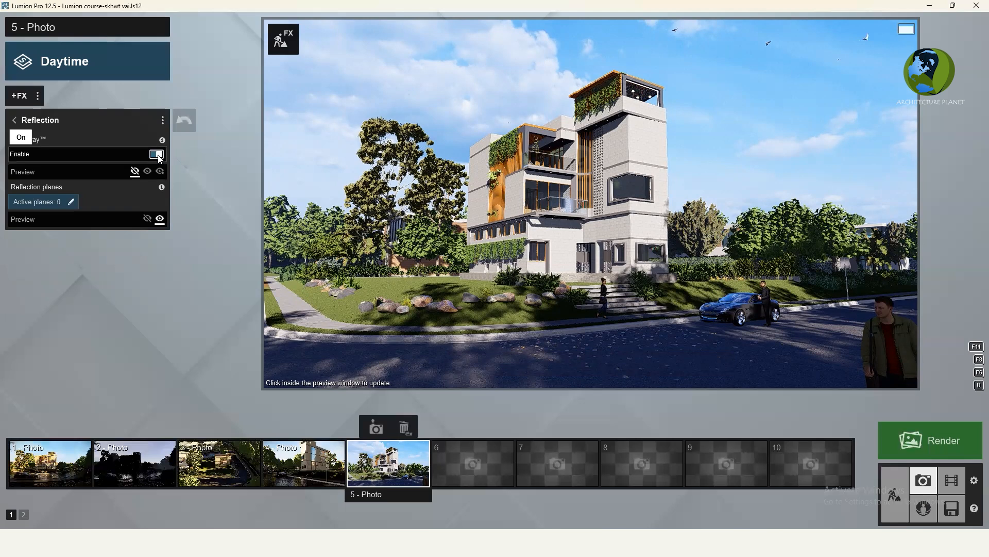
left_click(157, 154)
left_click(147, 171)
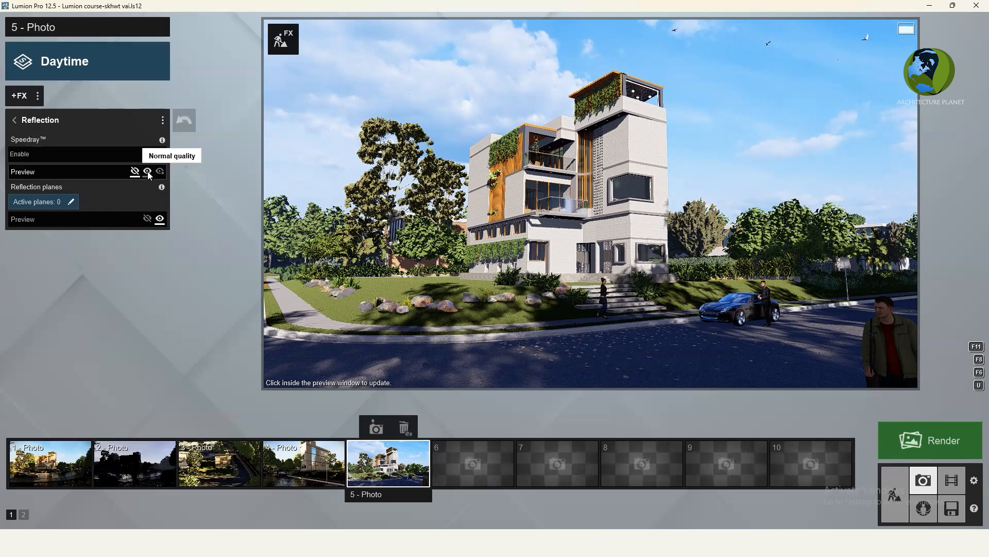
left_click(135, 172)
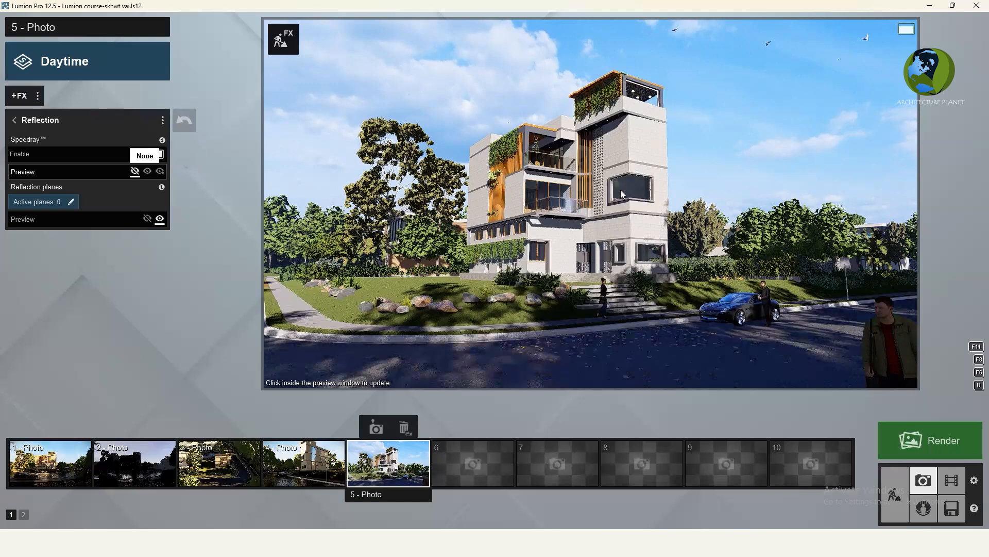
left_click(147, 171)
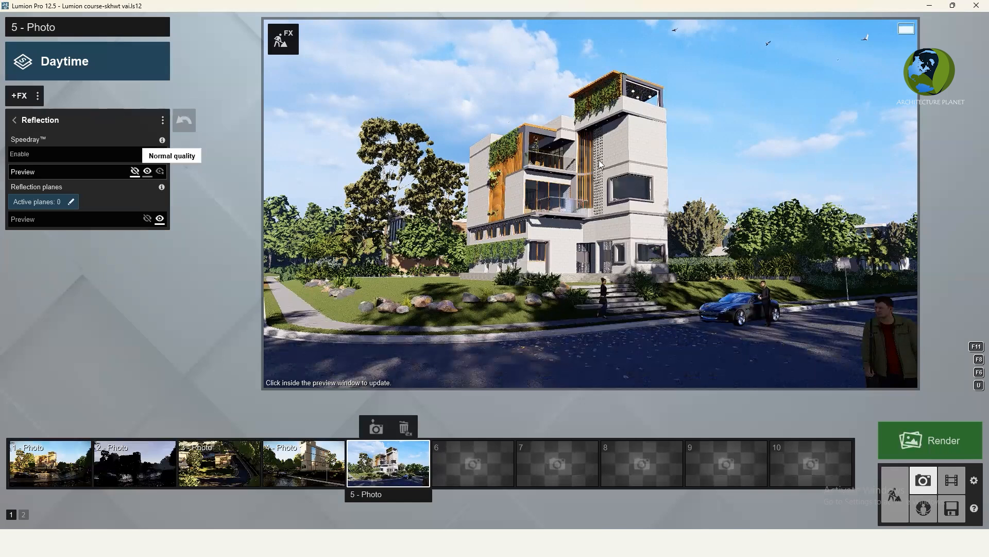
Add reflection planes to both glass faces of the tower's corner window and to the ground-floor window below it.
left_click(50, 202)
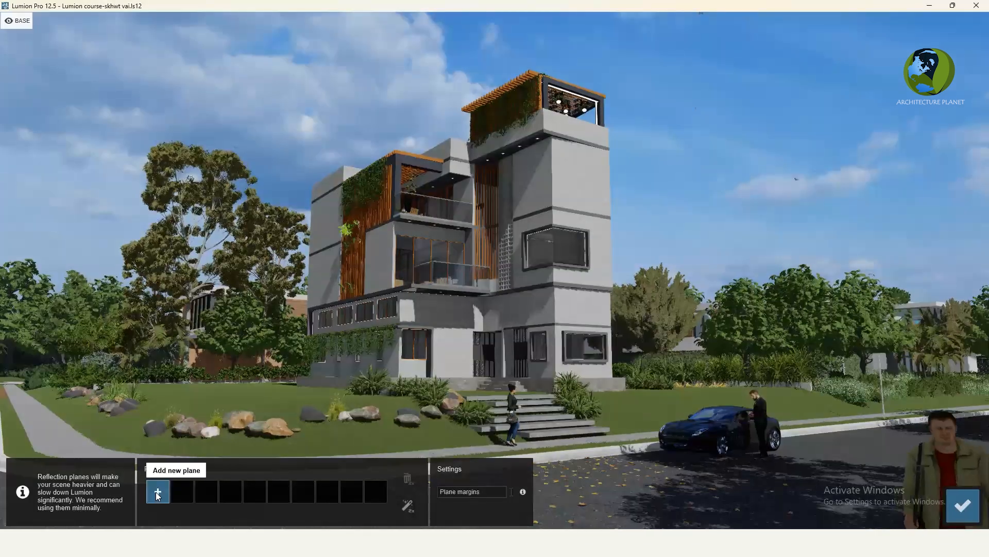
left_click(158, 493)
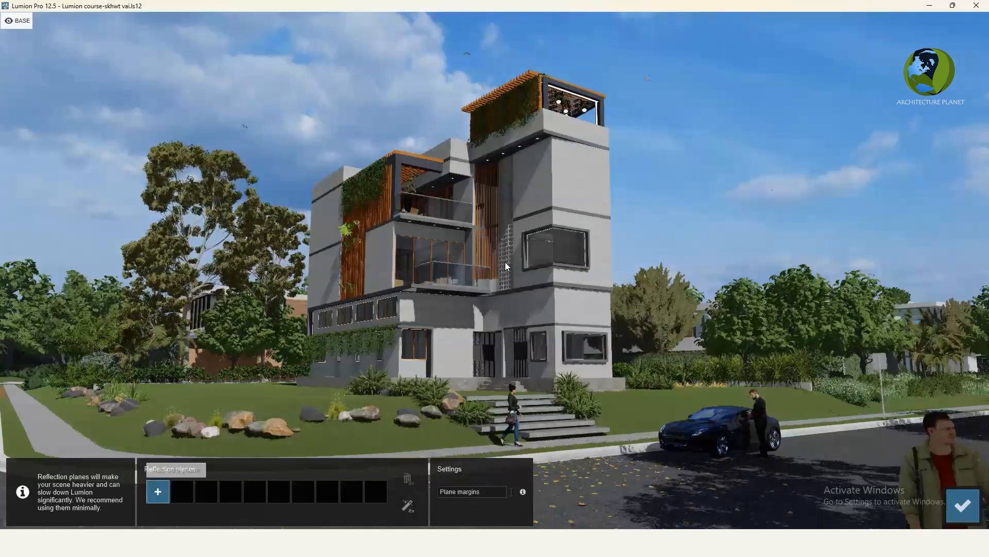
left_click(560, 243)
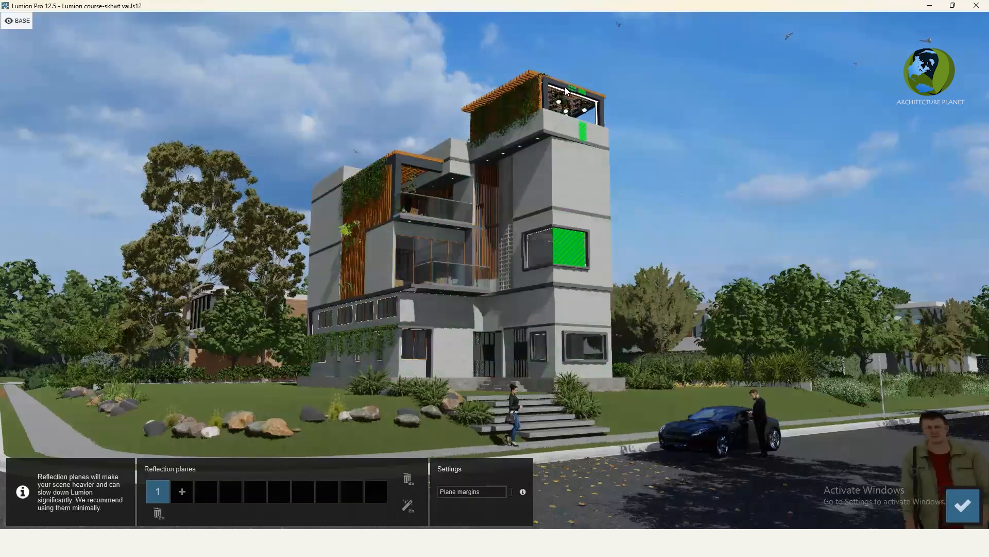
left_click(185, 490)
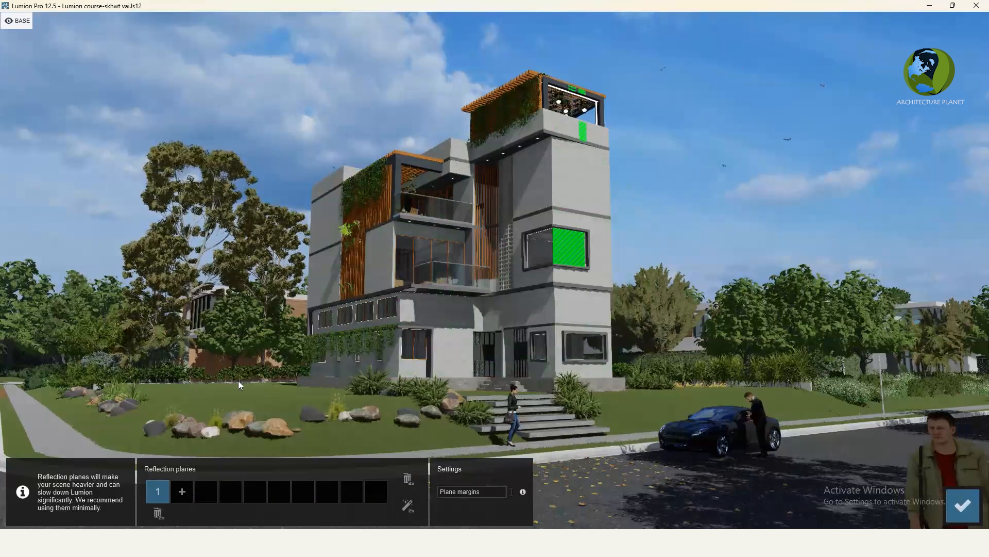
left_click(543, 248)
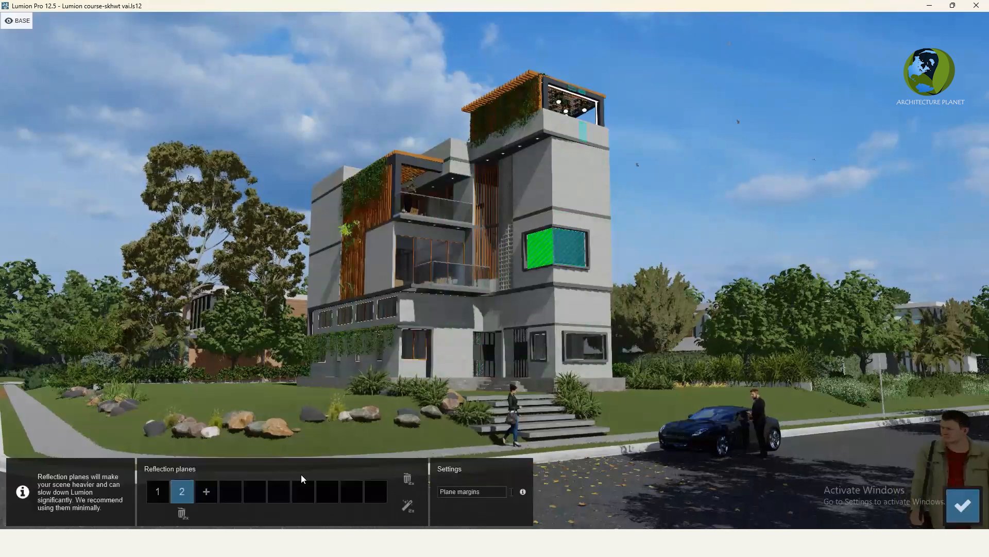
left_click(208, 493)
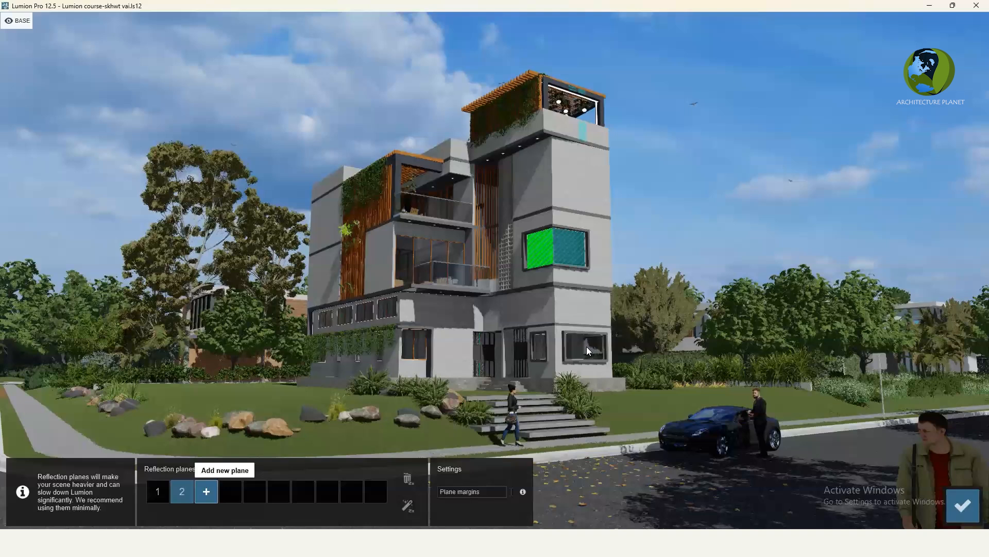
left_click(587, 346)
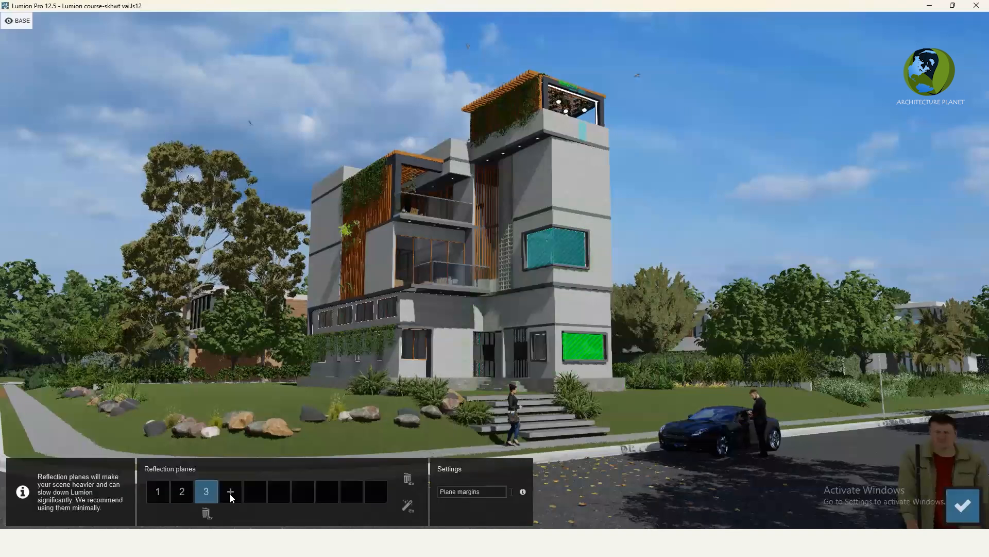
Add reflection planes to the large middle-floor glazing and to the glass railing of the upper balcony.
left_click(230, 492)
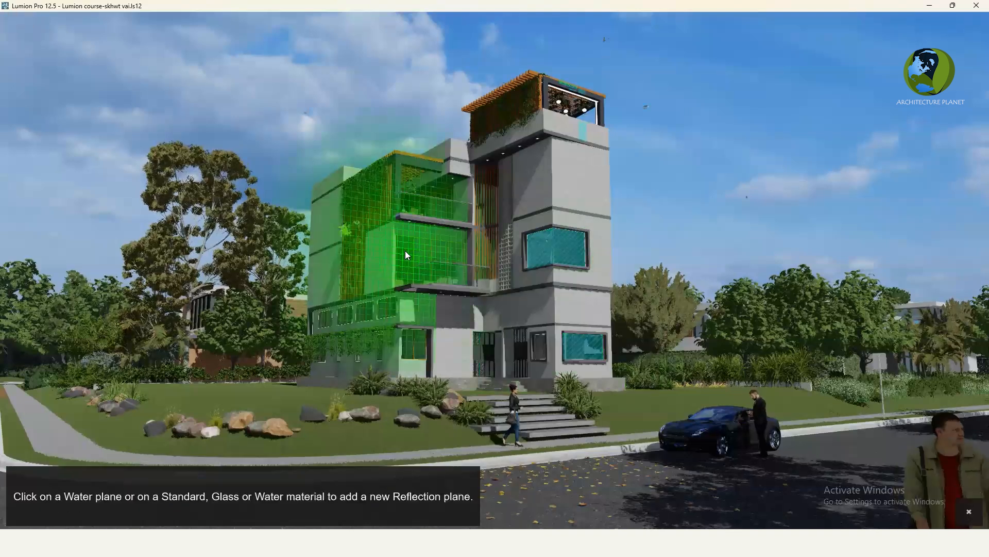
left_click(453, 257)
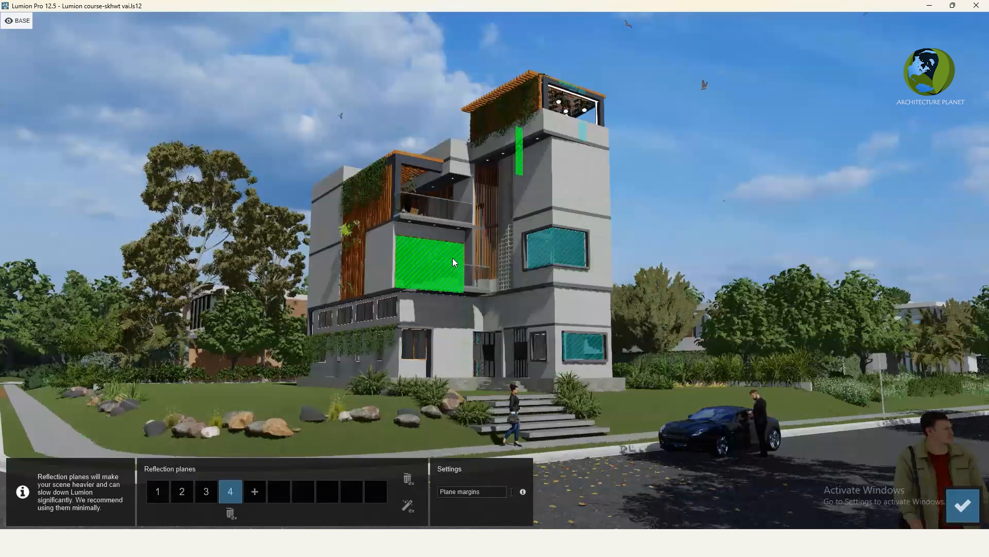
left_click(255, 491)
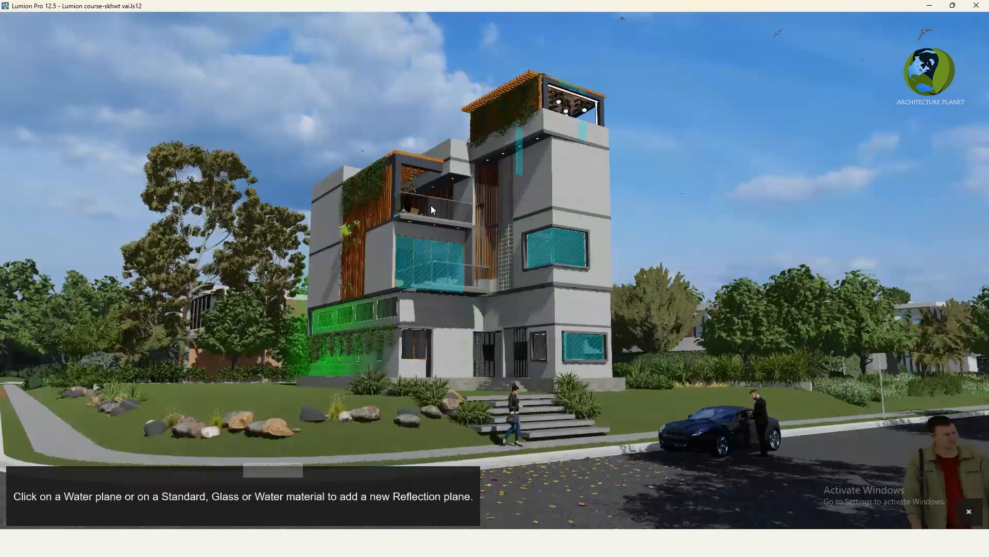
left_click(431, 206)
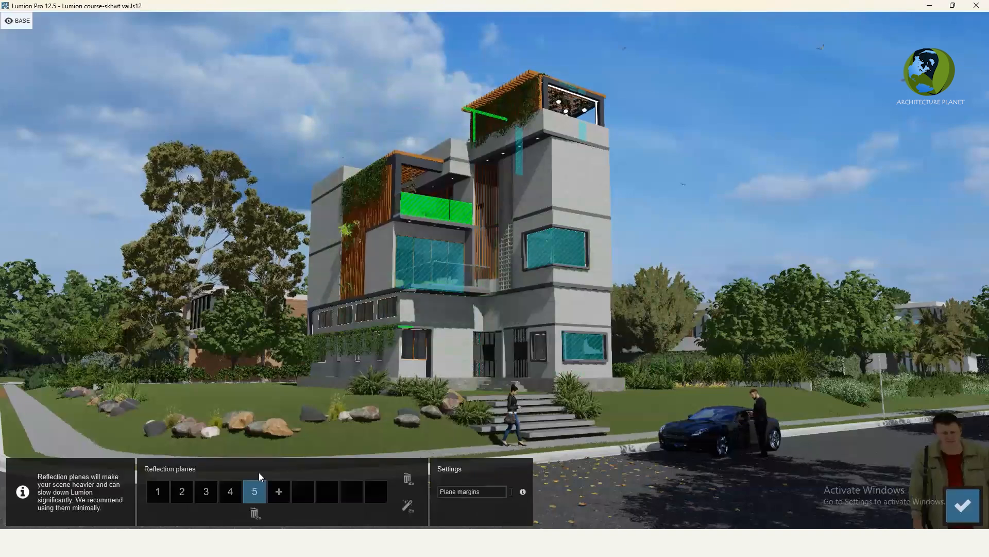
Add two reflection planes to the panes of the ground-floor window below the large glazing.
left_click(280, 490)
left_click(420, 344)
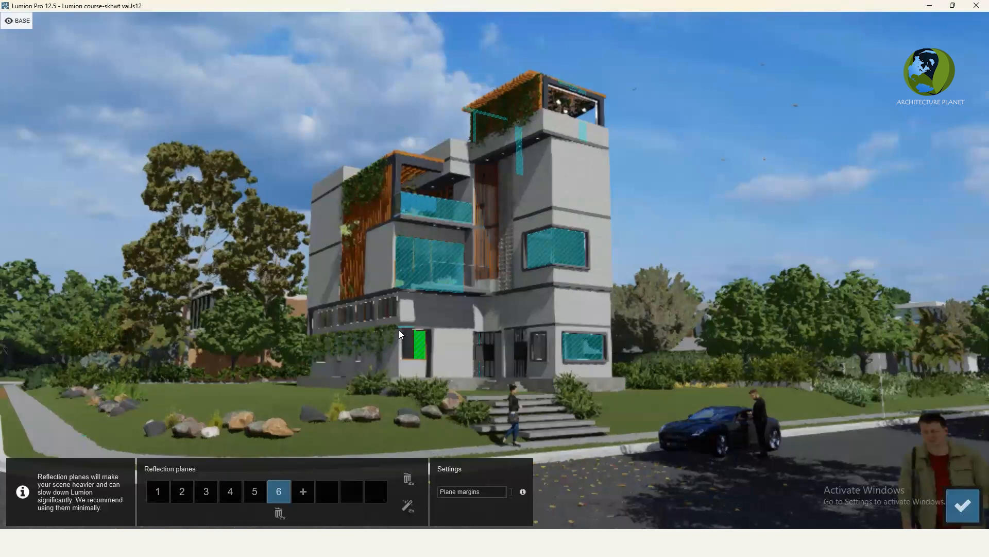
left_click(410, 344)
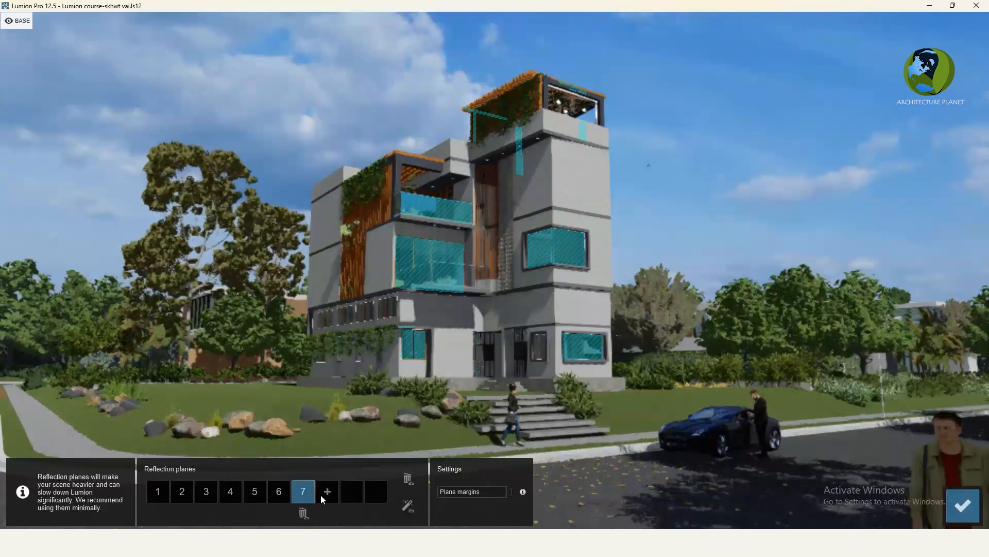
Add two reflection planes to the row of small side-facade windows and one to the narrow window beside the entrance.
left_click(384, 308)
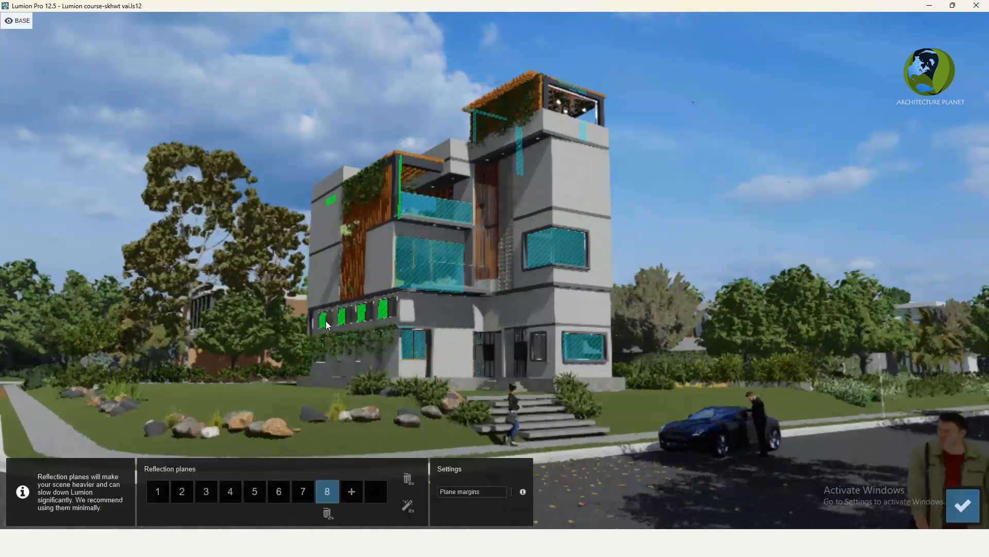
left_click(352, 492)
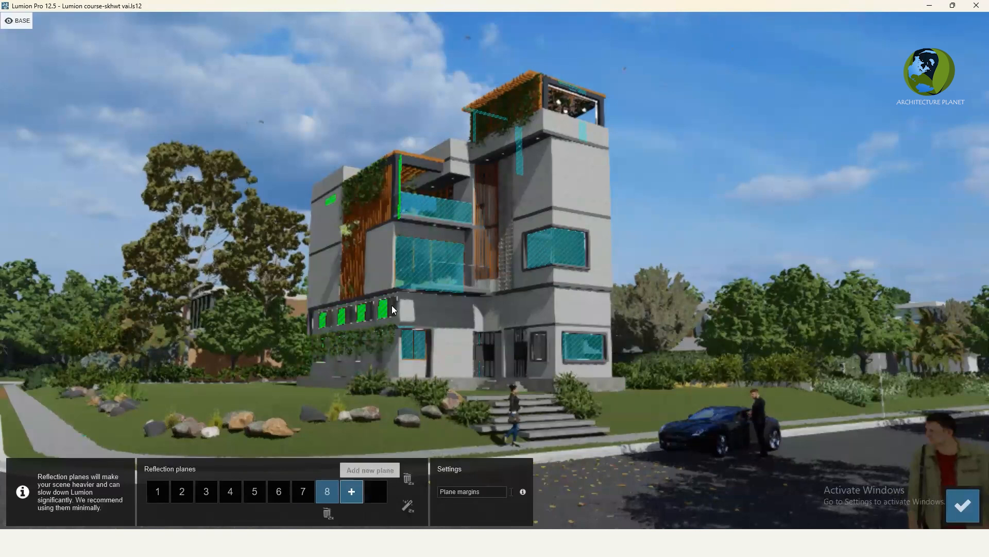
left_click(436, 377)
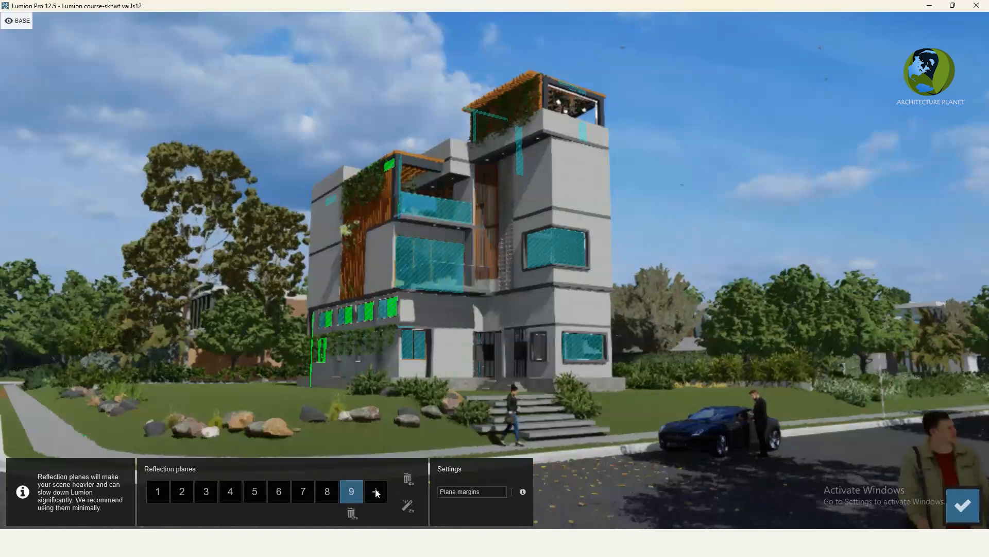
left_click(539, 345)
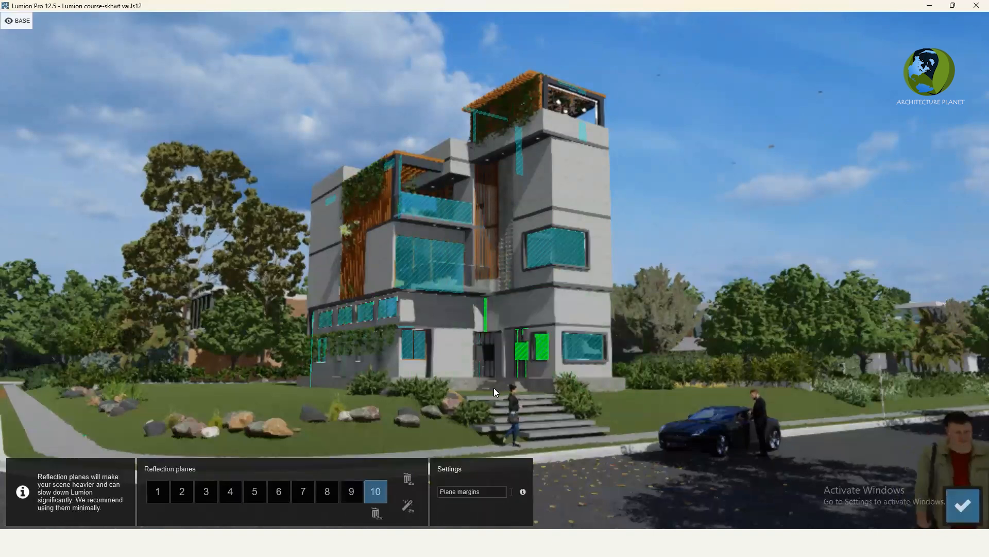